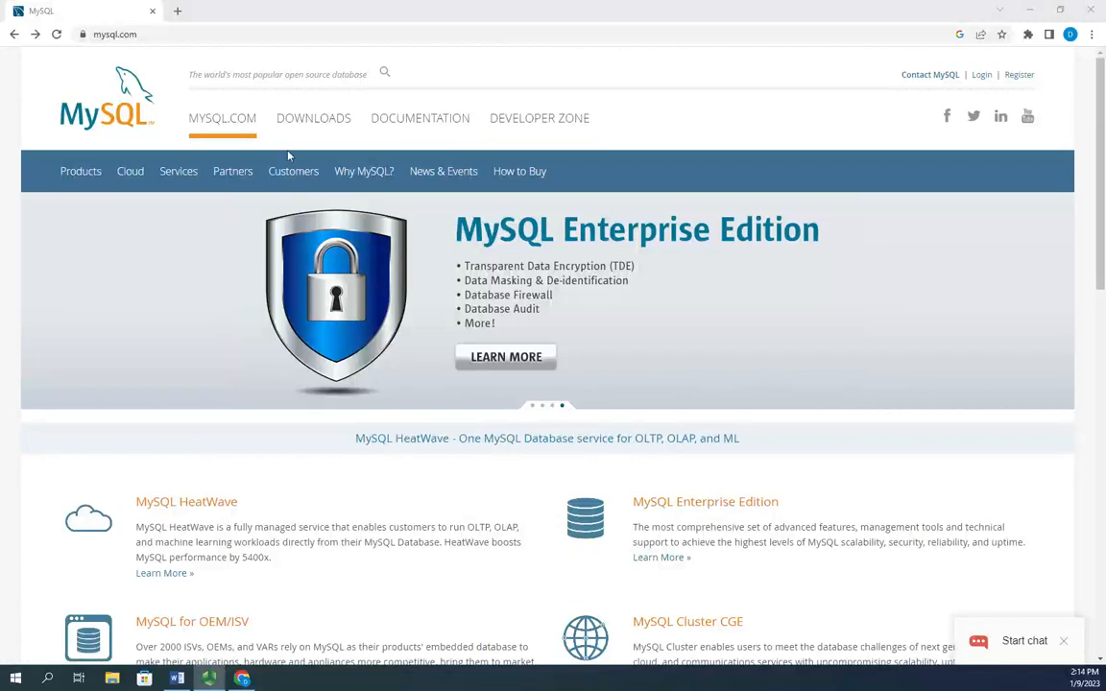
# Review the product editions offered on the MySQL Downloads page
pyautogui.click(315, 123)
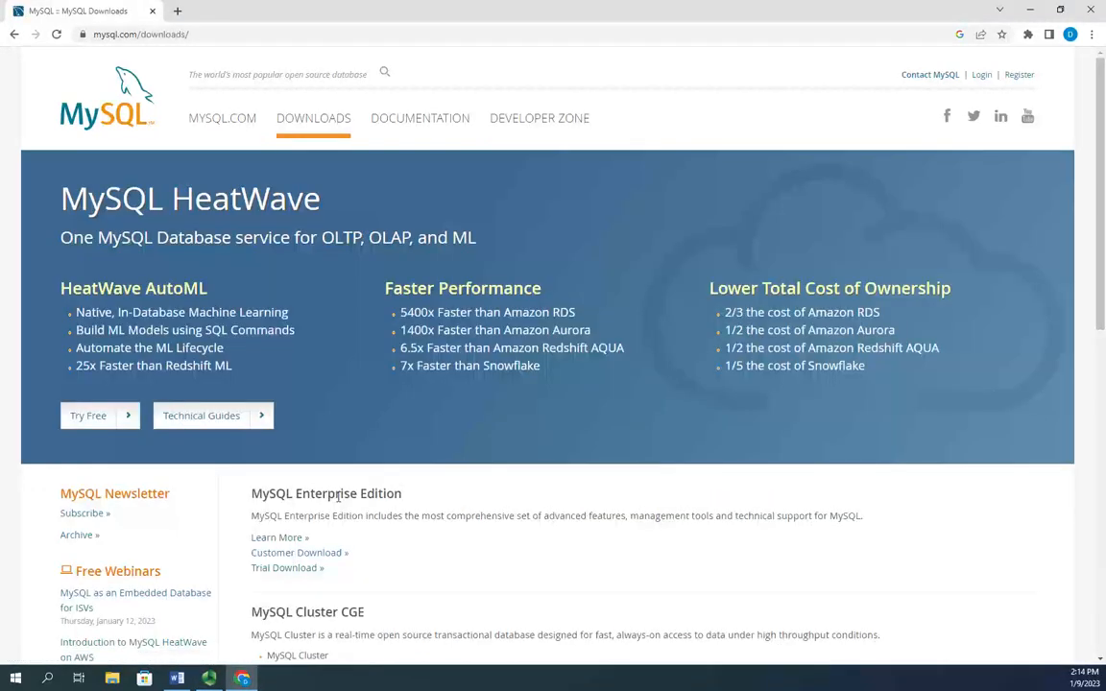
pyautogui.scroll(-3, 379, 548)
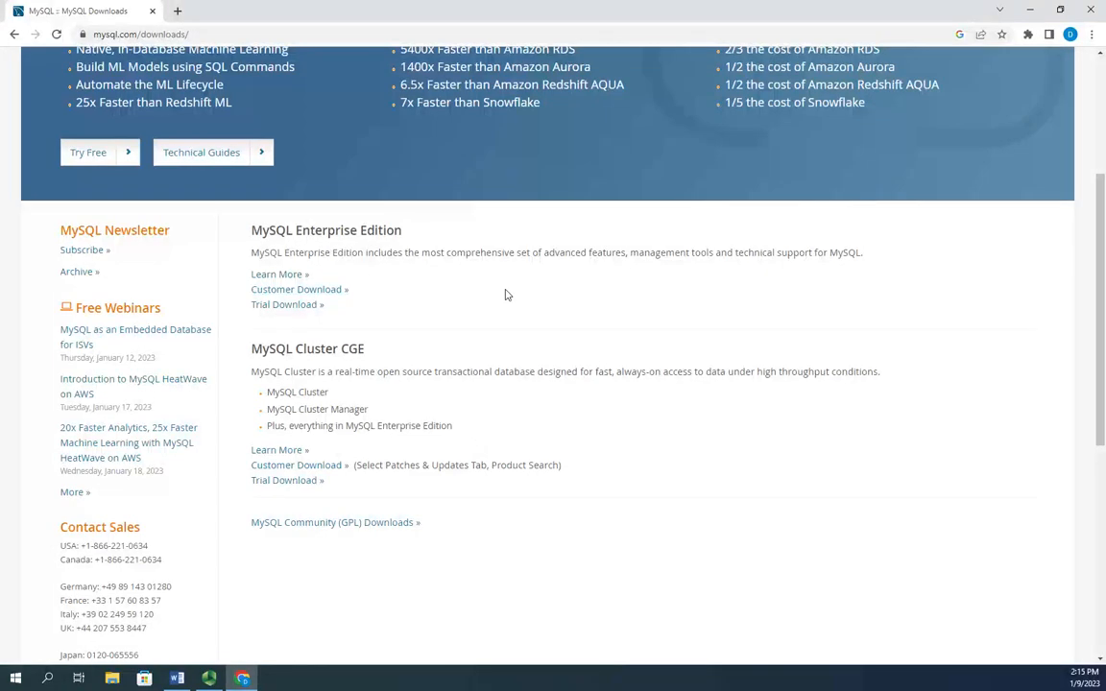
pyautogui.scroll(3, 507, 295)
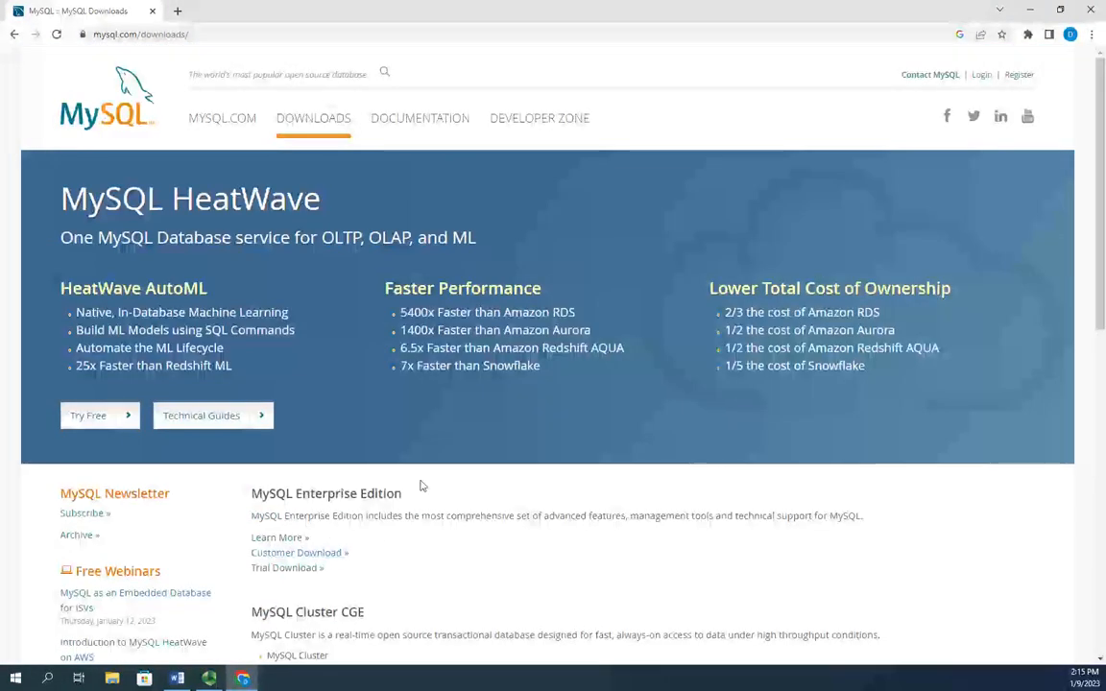
# Go through the Developer Zone's MySQL Downloads to the download page of MySQL Installer for Windows
pyautogui.click(535, 121)
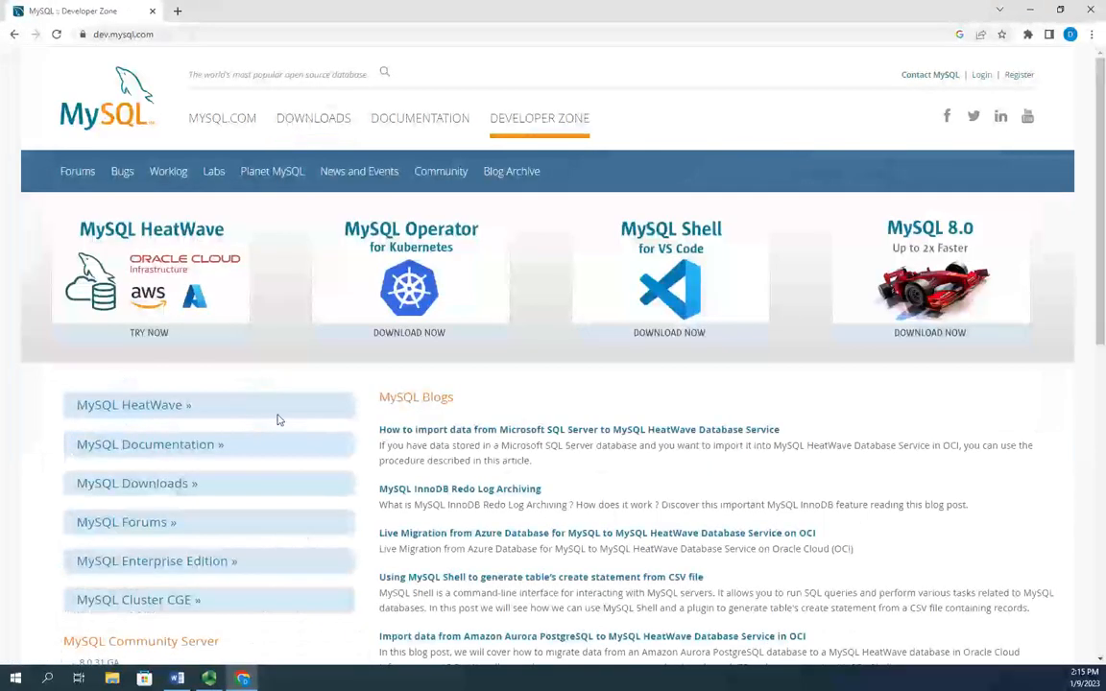
pyautogui.scroll(-2, 278, 419)
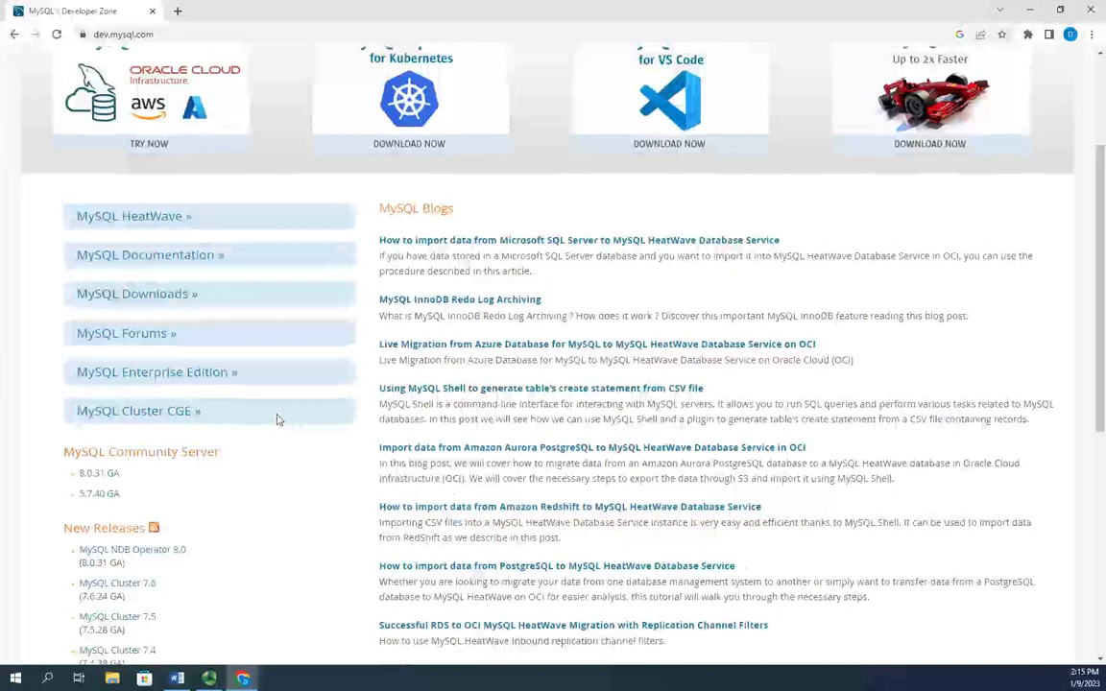
pyautogui.scroll(2, 278, 419)
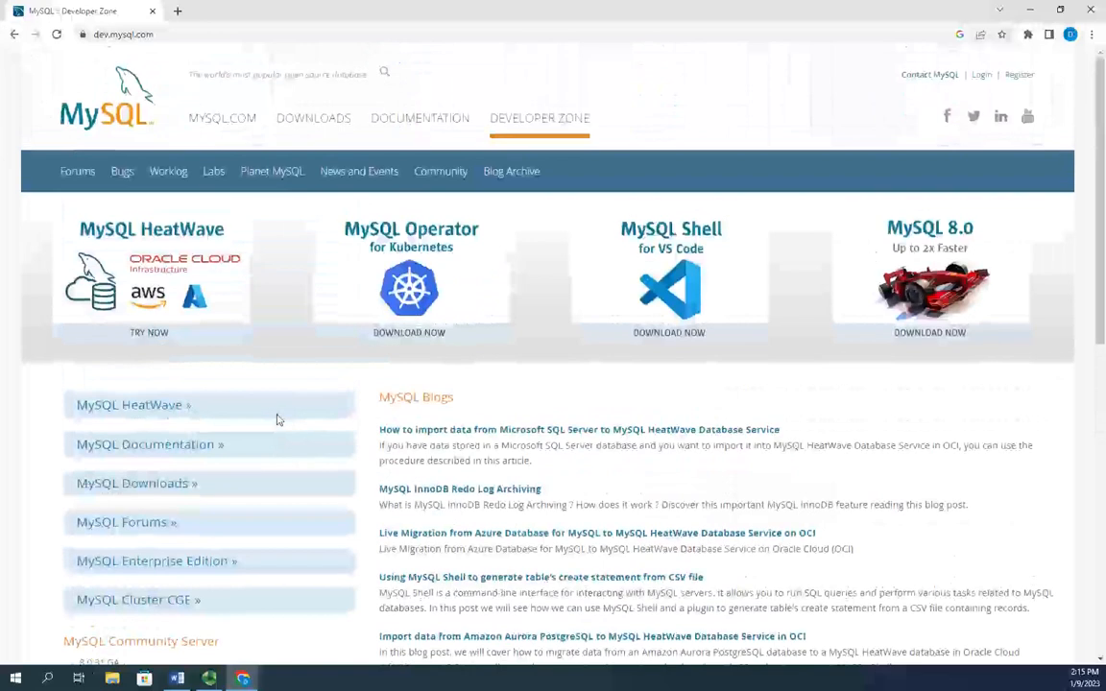
pyautogui.click(144, 492)
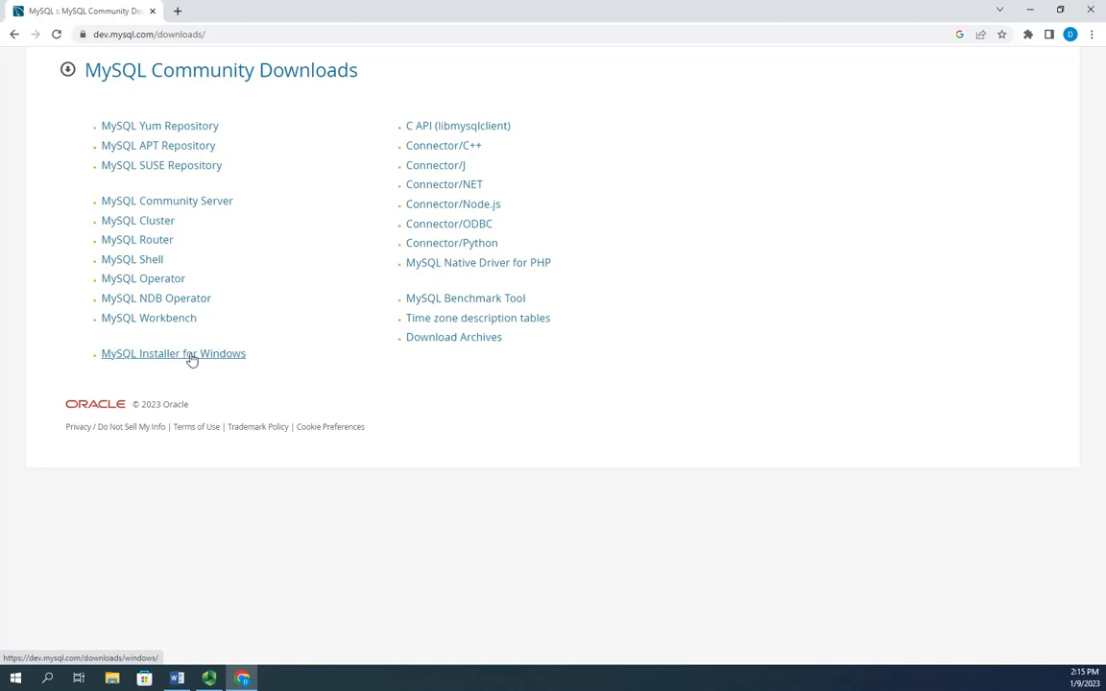
pyautogui.click(189, 357)
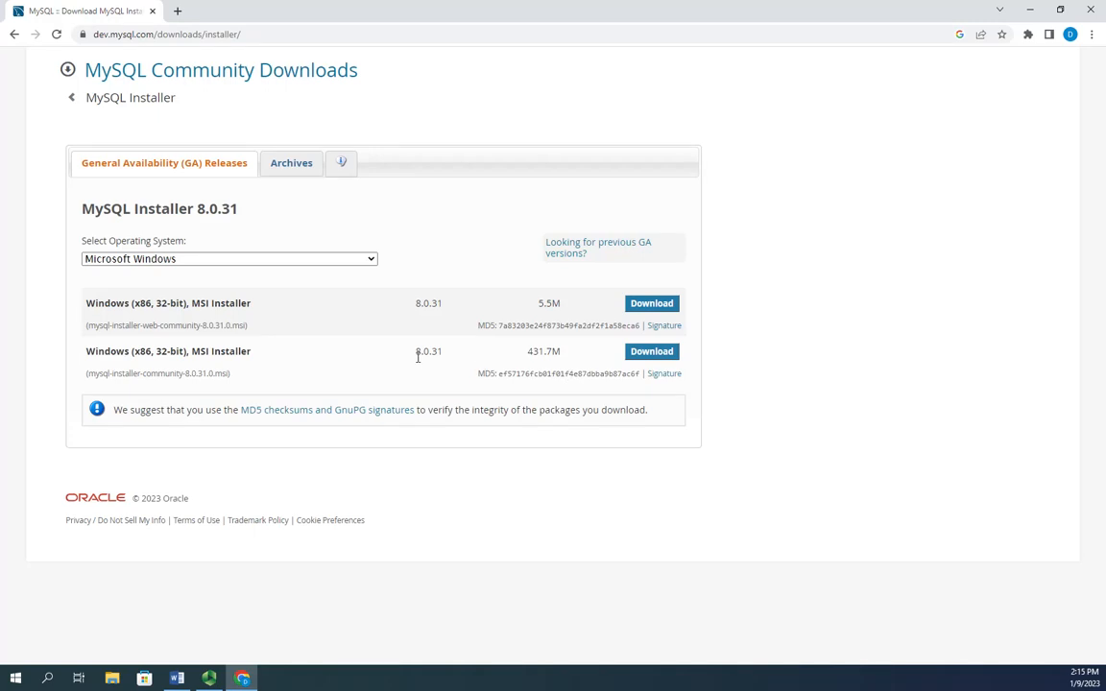
# Download the 5.5M web installer mysql-installer-web-community-8.0.31.0.msi without an Oracle account and launch it
pyautogui.click(652, 305)
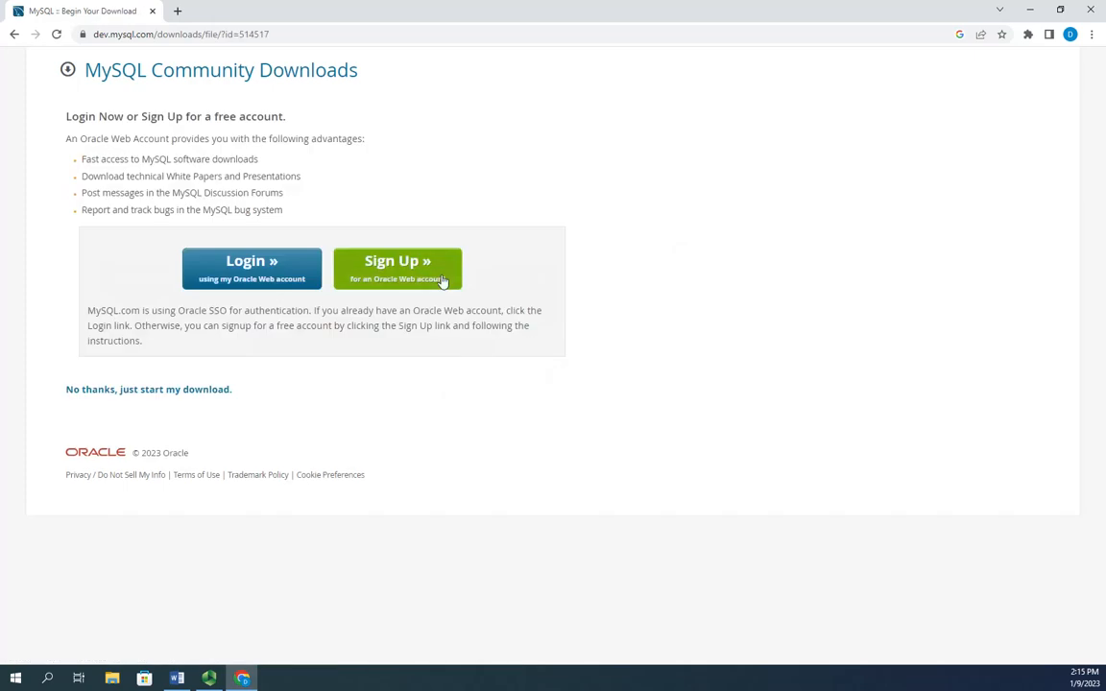
pyautogui.click(141, 391)
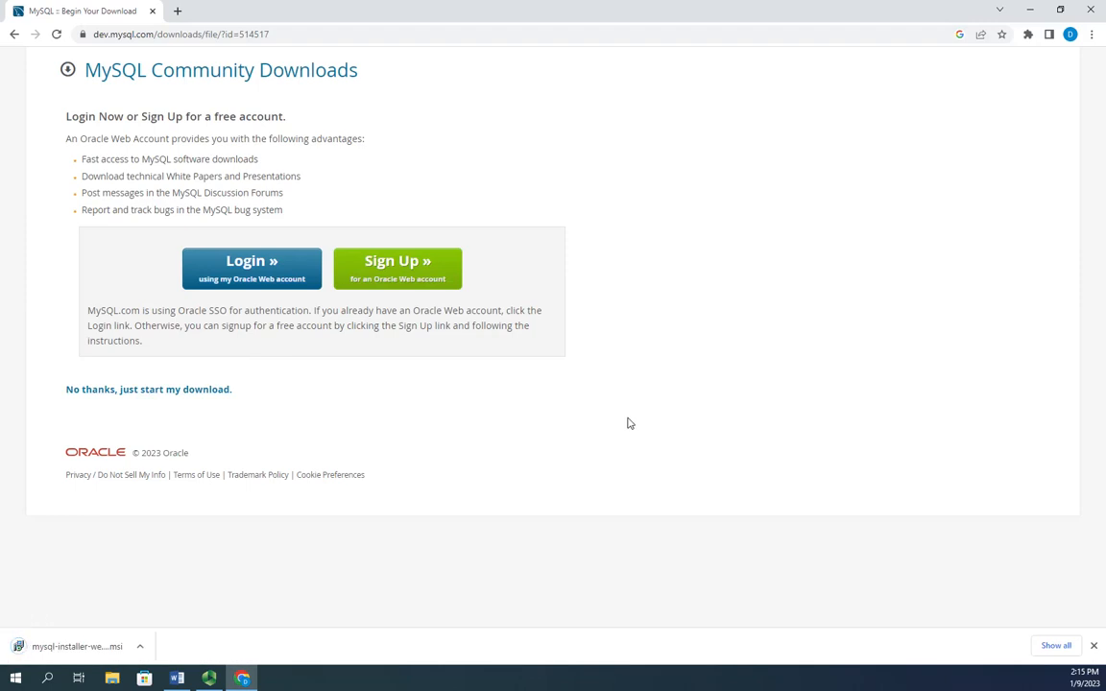
pyautogui.click(77, 649)
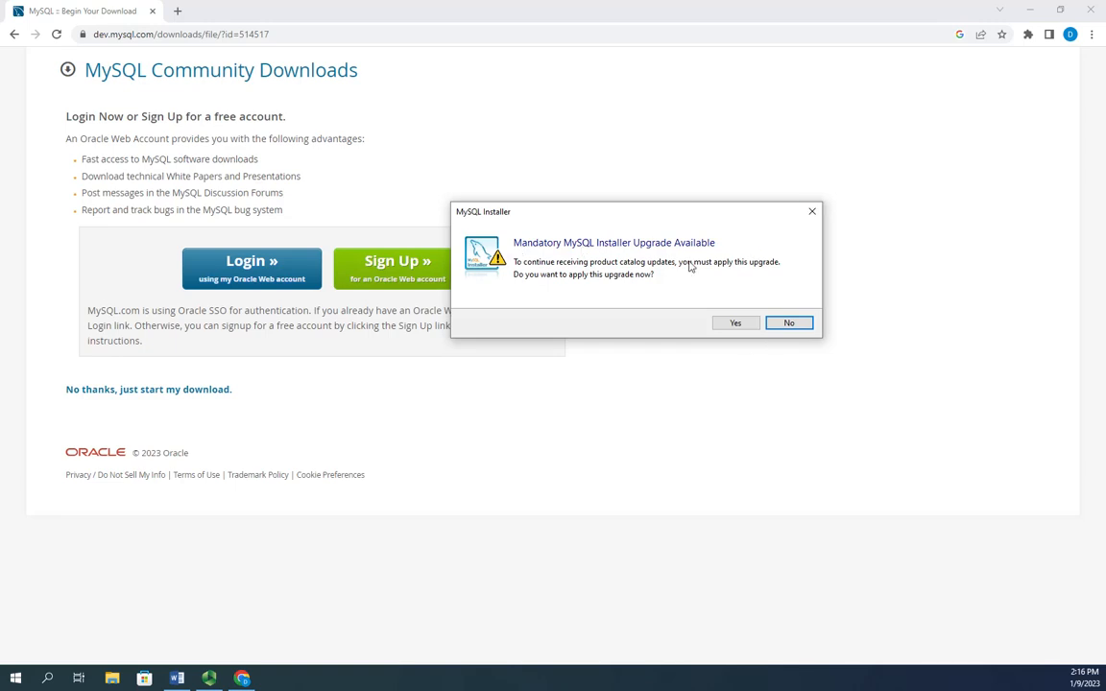
# Accept the mandatory MySQL Installer upgrade and, with the browser closed, proceed with the Custom setup type
pyautogui.click(733, 323)
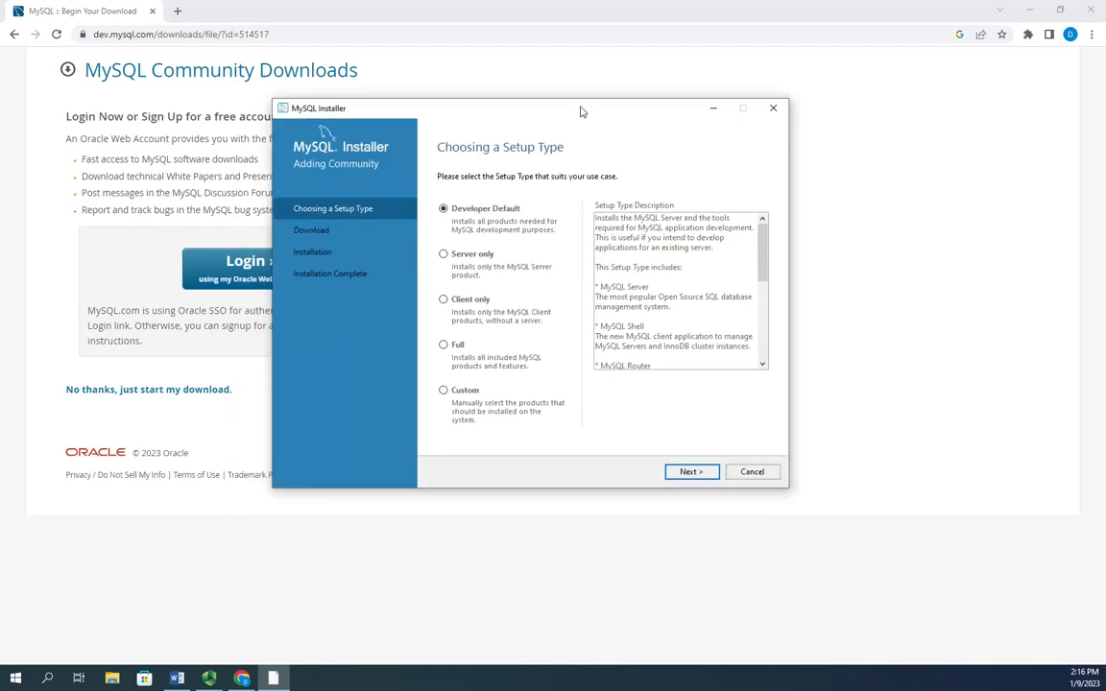
pyautogui.click(1091, 12)
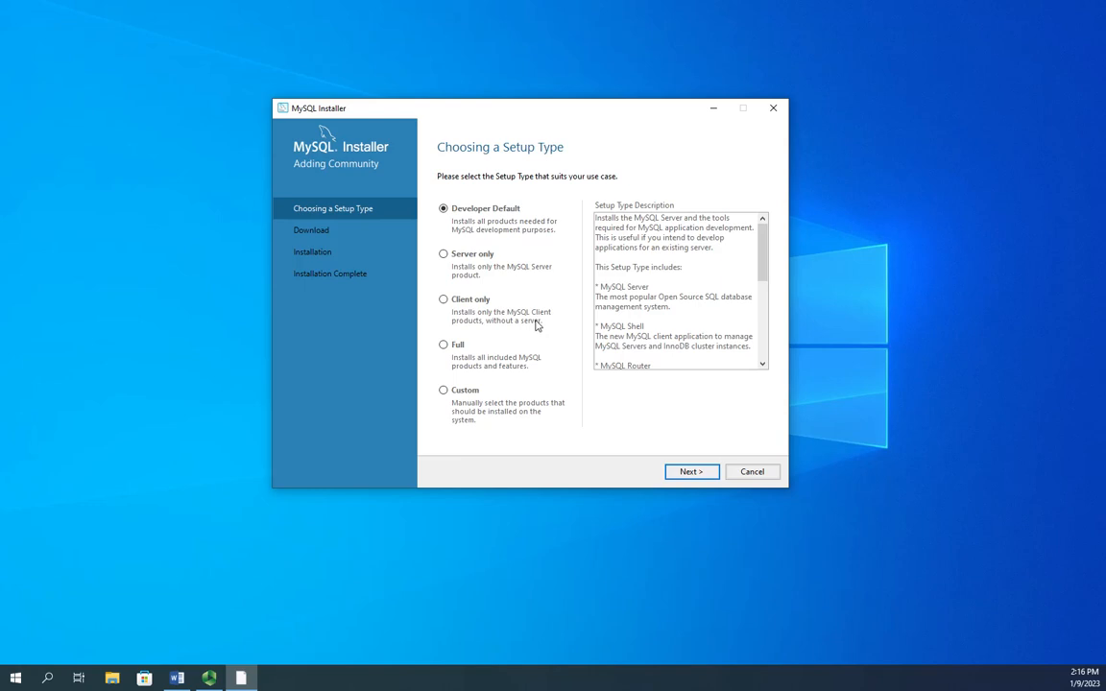
pyautogui.click(447, 393)
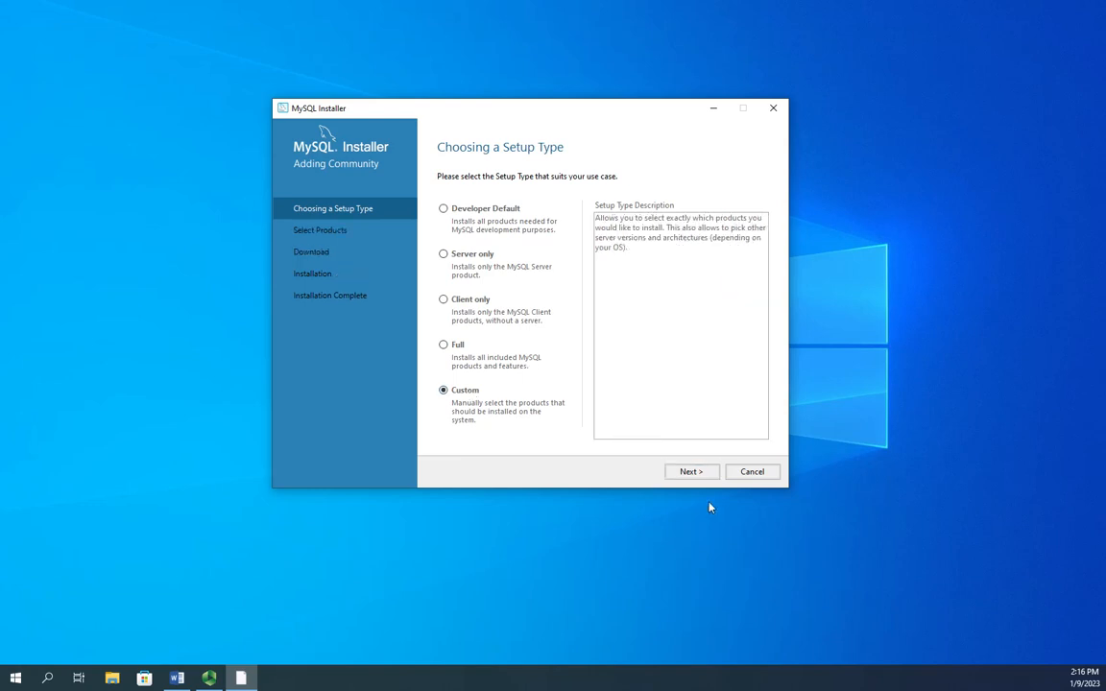
pyautogui.click(701, 473)
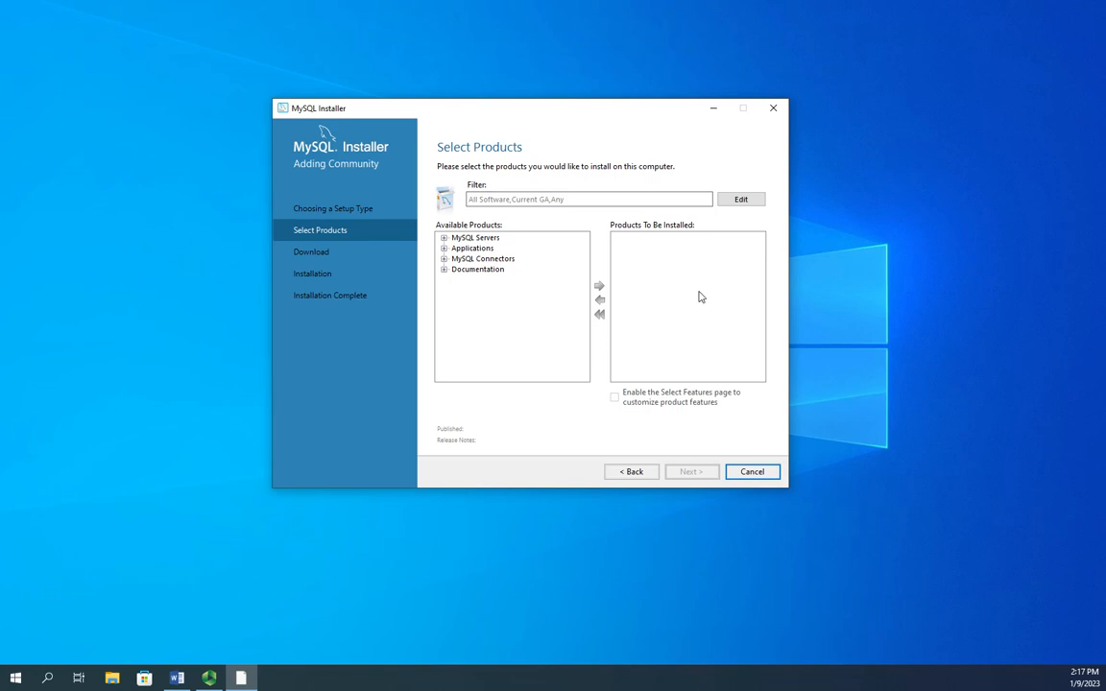
# Add MySQL Server 8.0.31 - X64 to the products to be installed and collapse the MySQL Server group
pyautogui.click(443, 238)
pyautogui.click(457, 248)
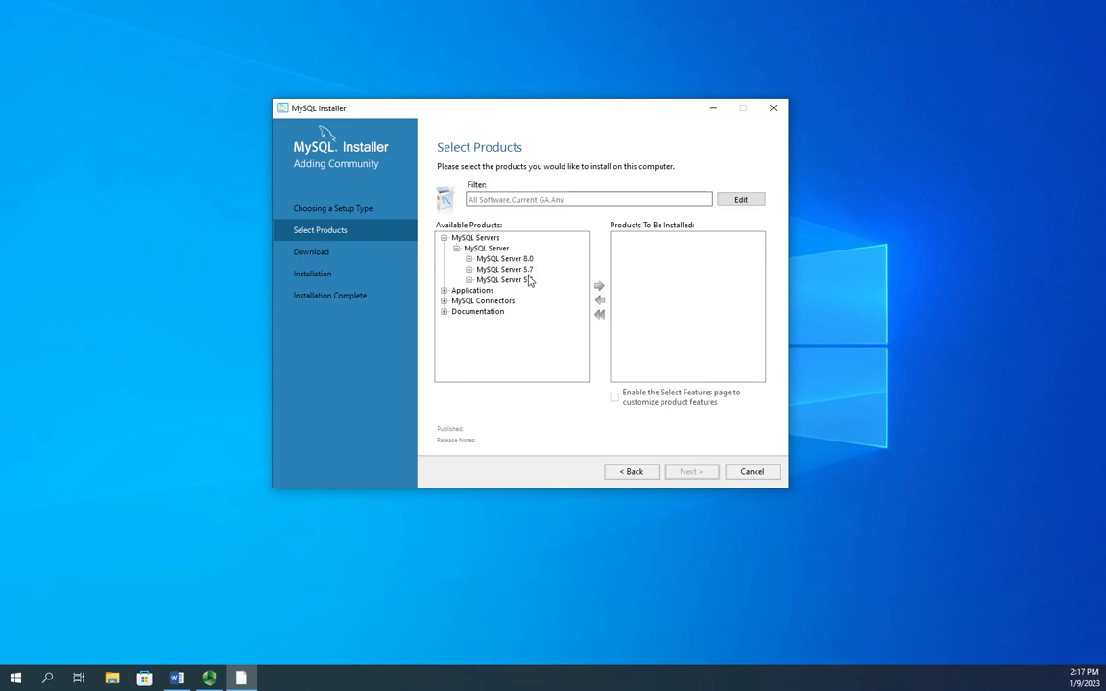
pyautogui.click(468, 258)
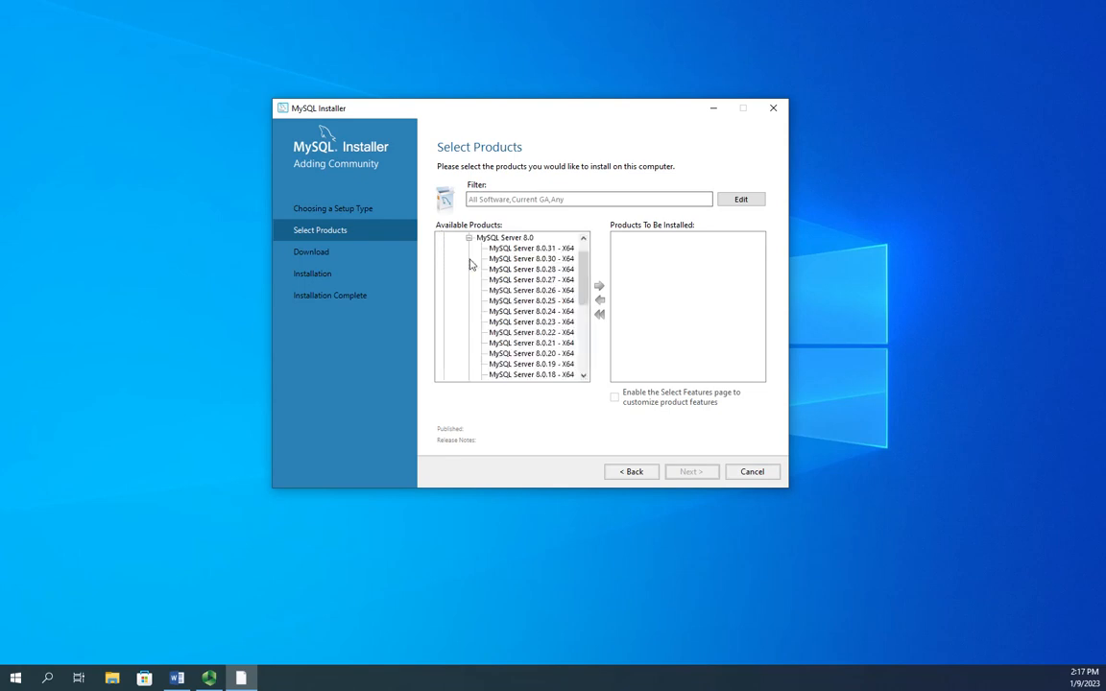
pyautogui.click(524, 238)
pyautogui.click(534, 249)
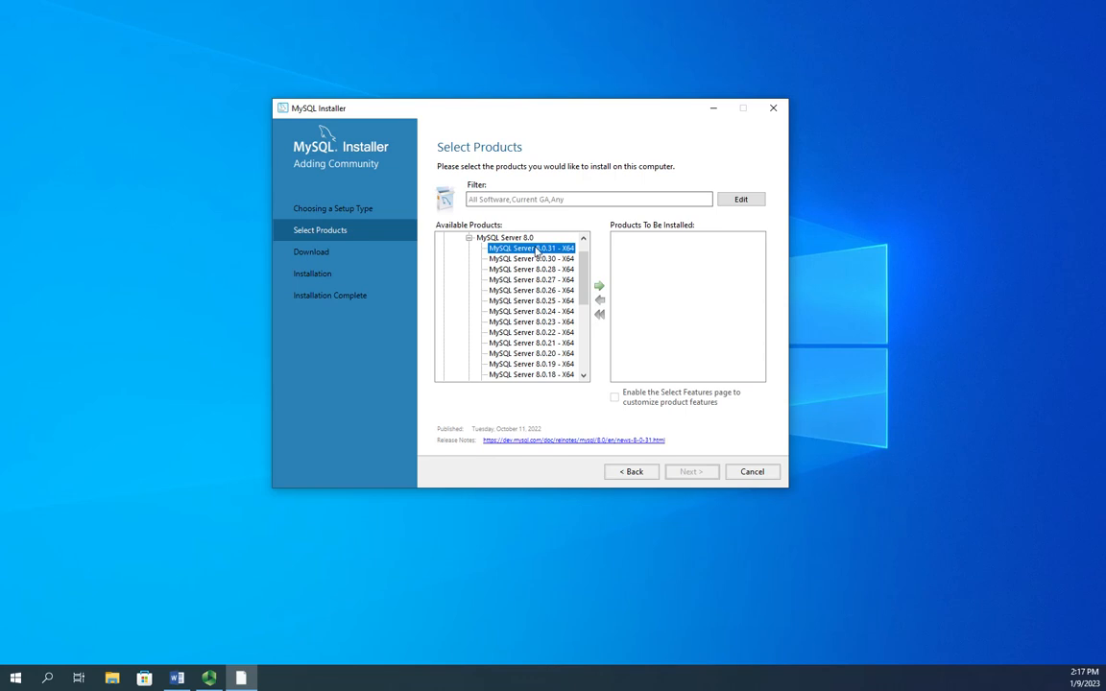
pyautogui.click(599, 288)
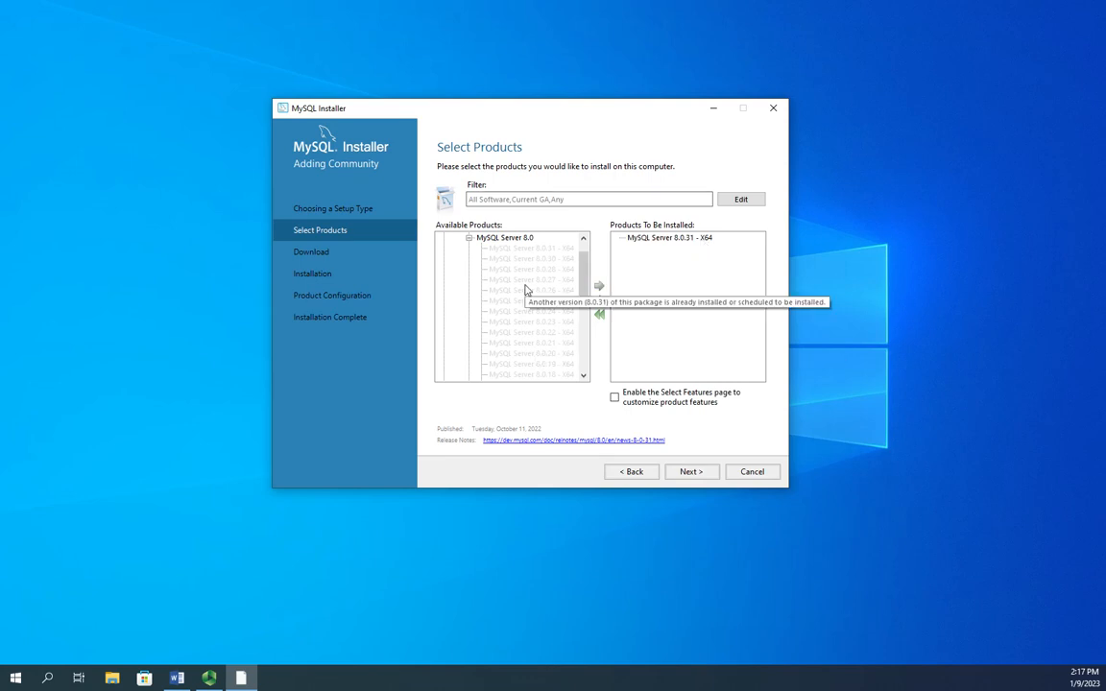
pyautogui.click(468, 238)
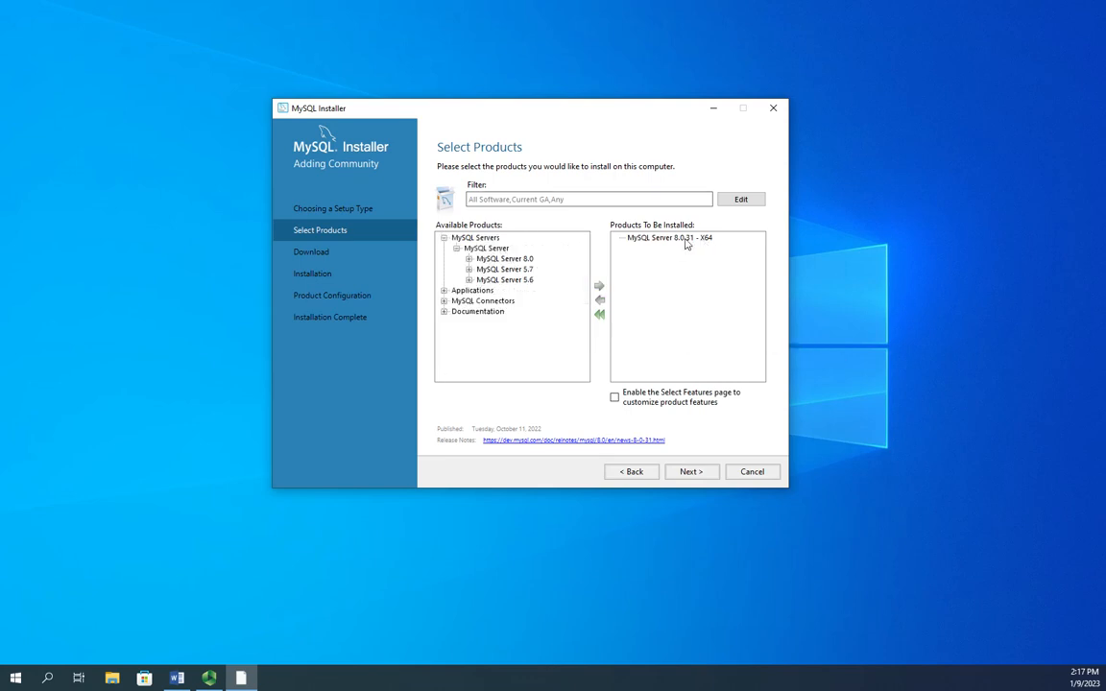
pyautogui.click(457, 249)
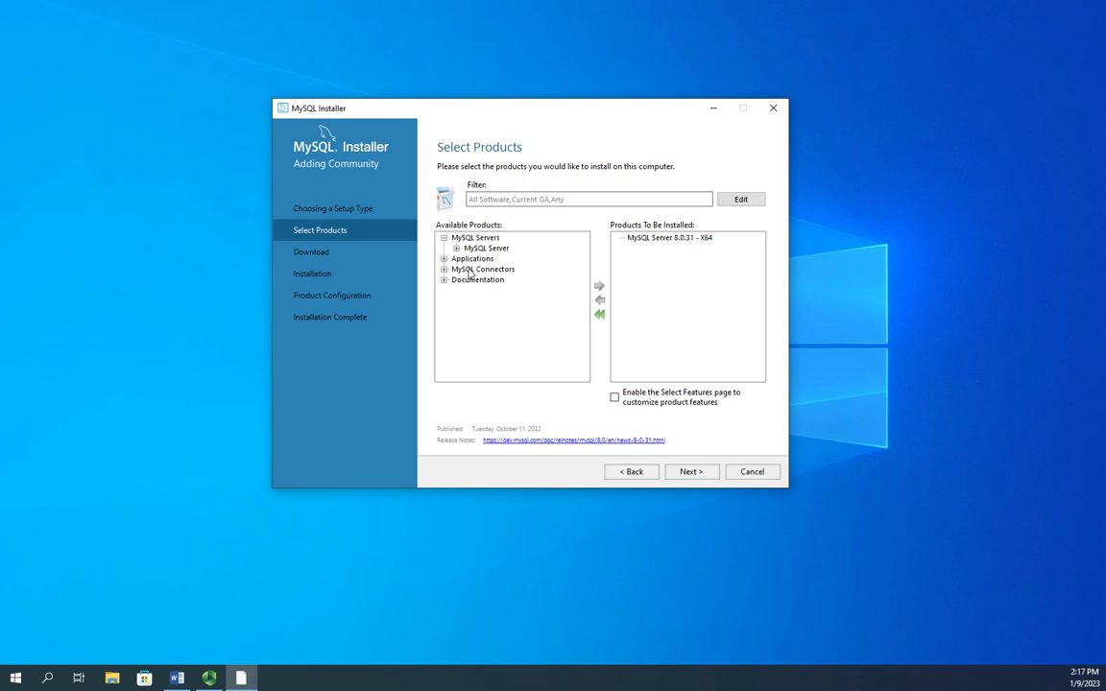
# Add MySQL Workbench 8.0.31 - X64 from the Applications to the products to be installed
pyautogui.click(443, 259)
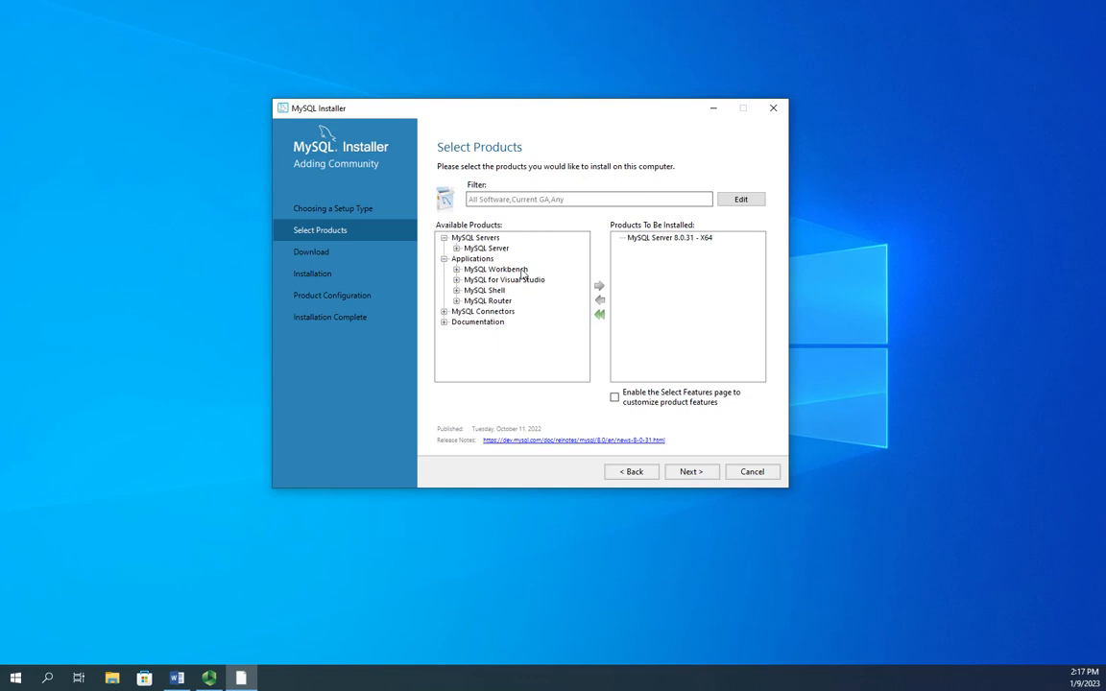
pyautogui.click(457, 270)
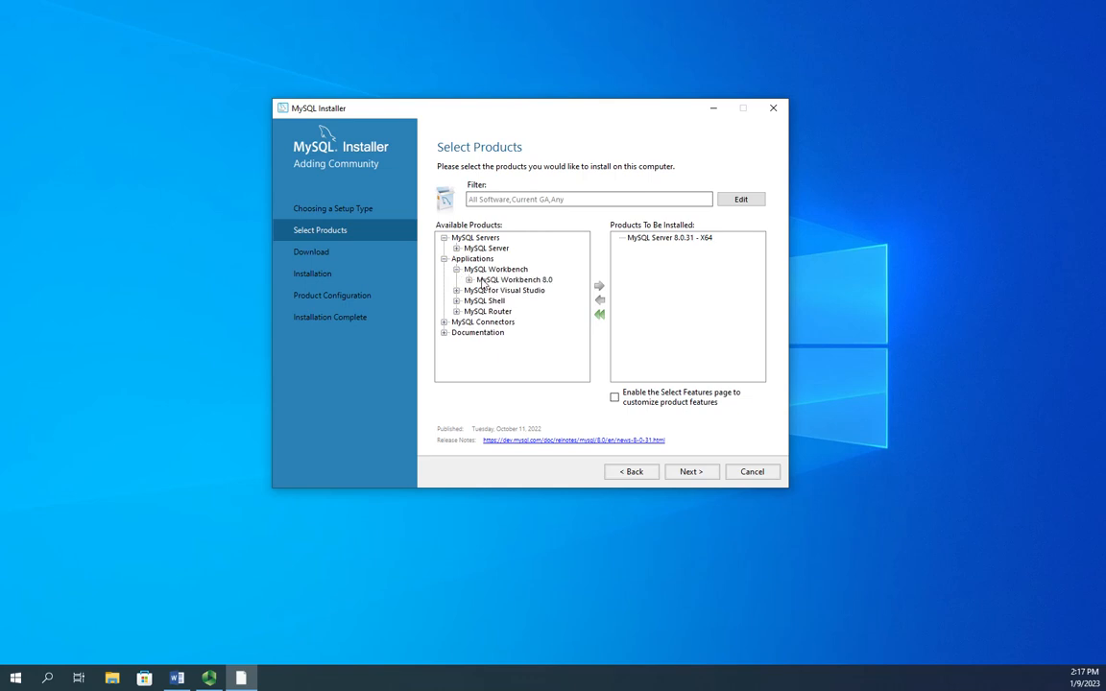
pyautogui.click(469, 281)
pyautogui.click(528, 248)
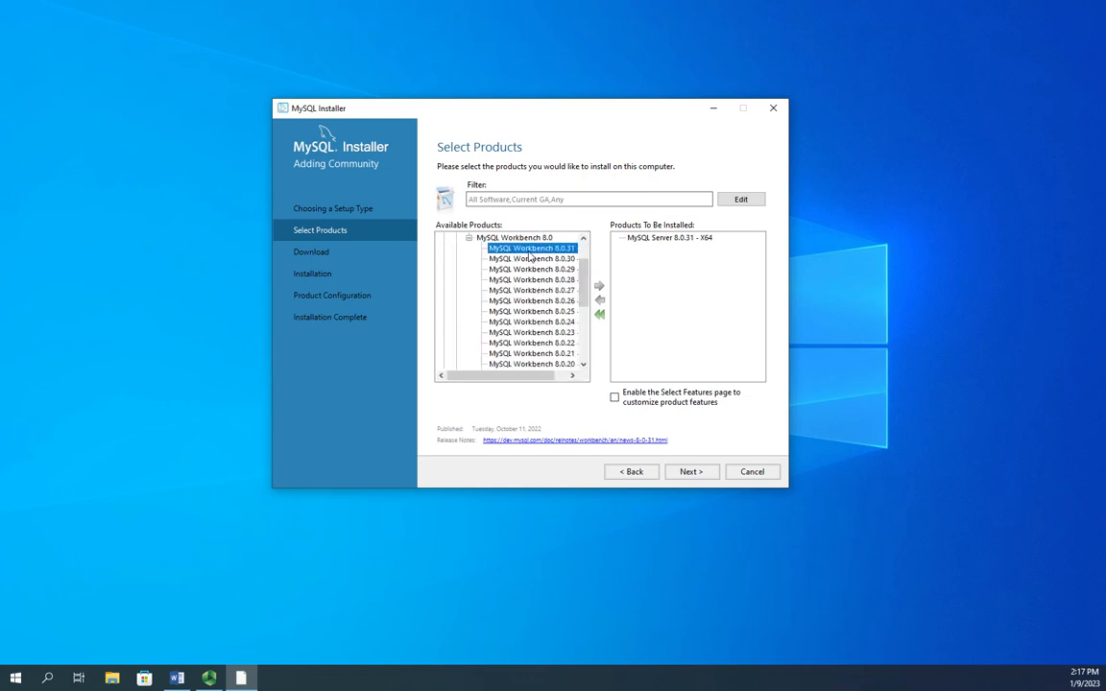
pyautogui.click(598, 288)
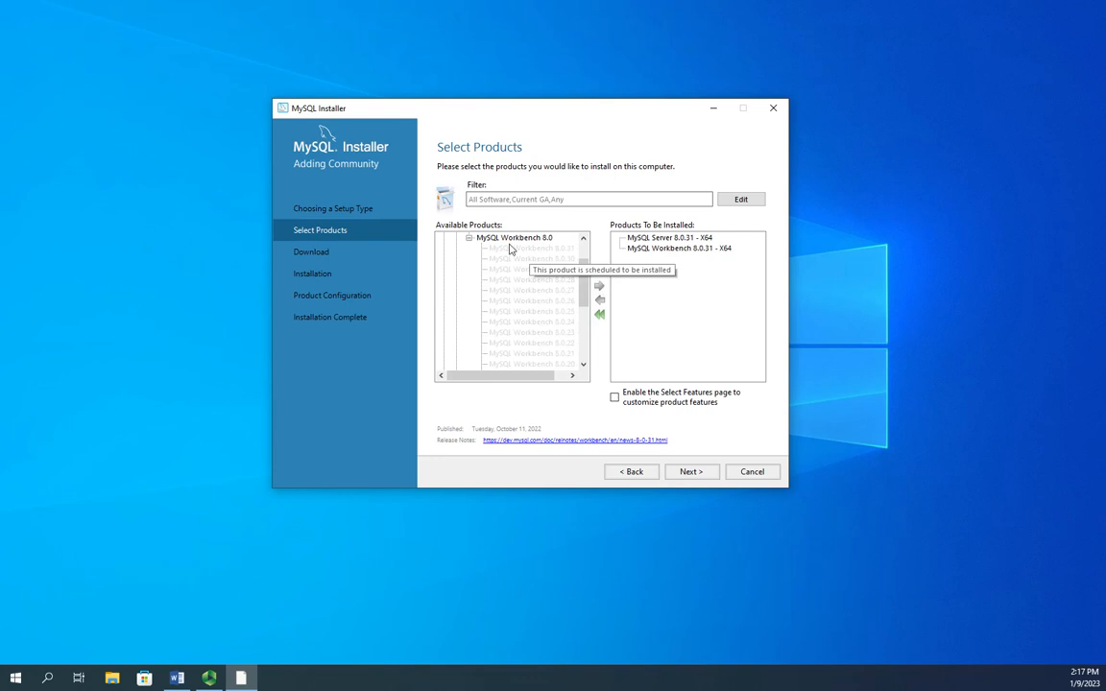
pyautogui.click(469, 238)
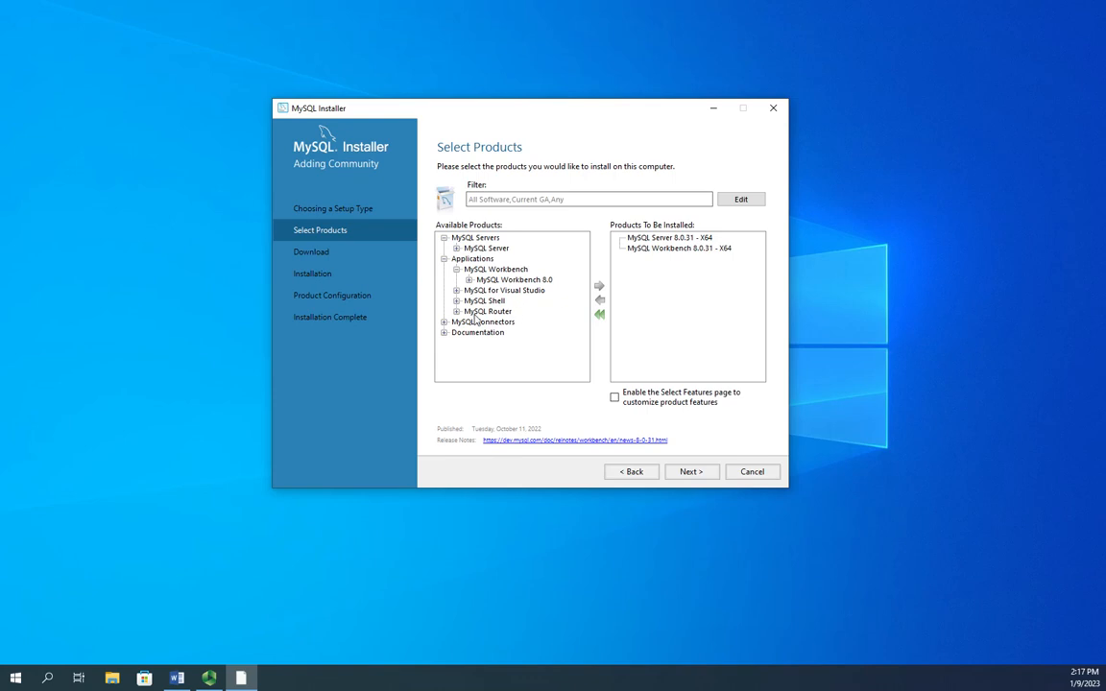
pyautogui.click(458, 269)
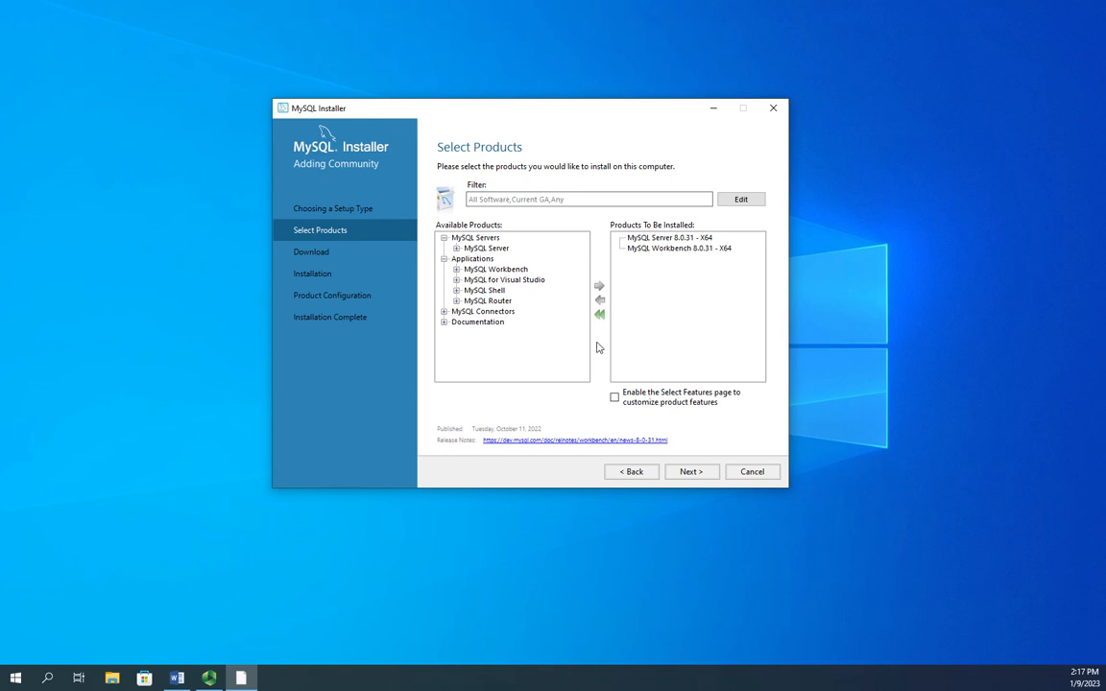
# Look over the MySQL Connectors and add MySQL Documentation 8.0.31 - X86 to the products to be installed
pyautogui.click(443, 311)
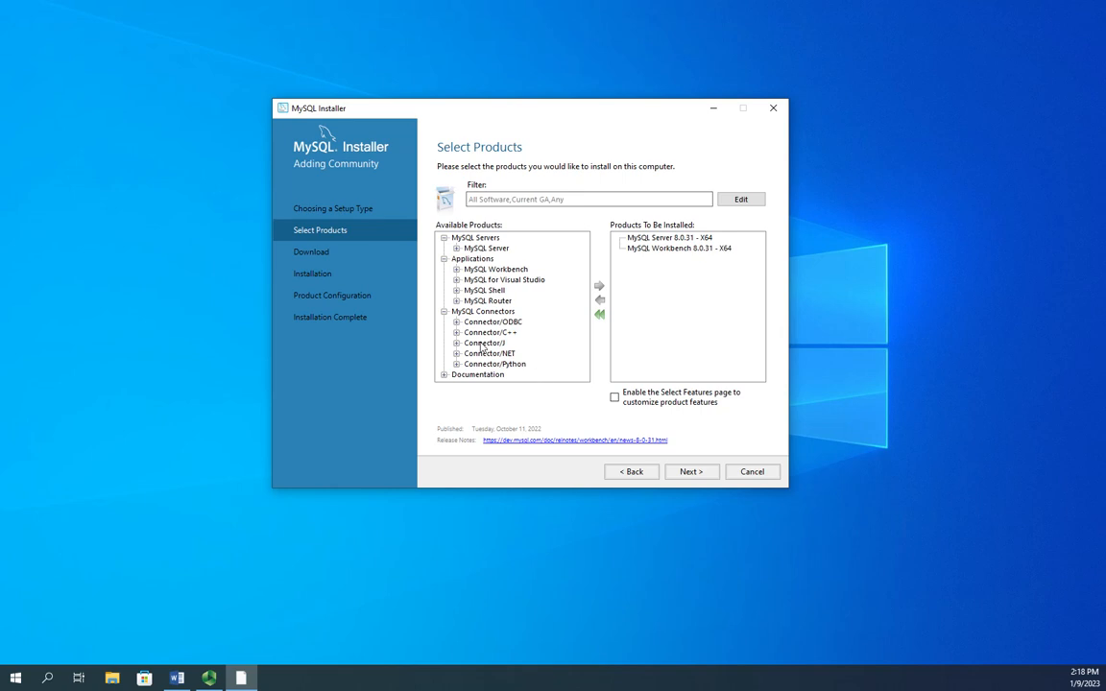
pyautogui.click(443, 312)
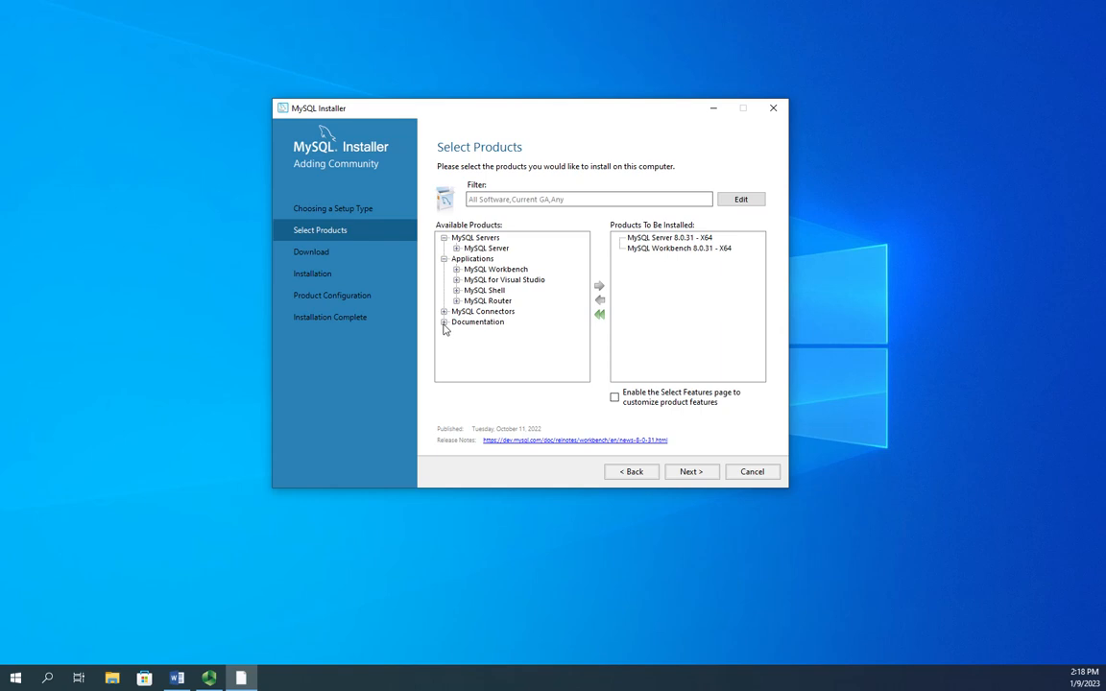
pyautogui.click(444, 321)
pyautogui.click(456, 332)
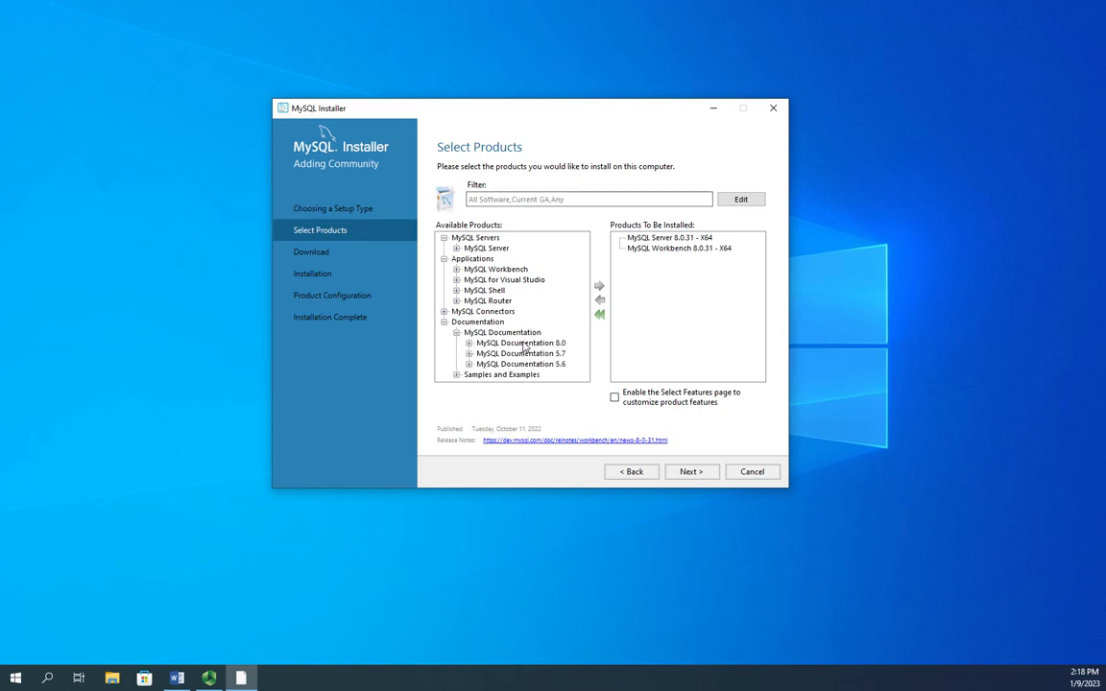
pyautogui.click(529, 343)
pyautogui.doubleClick(493, 343)
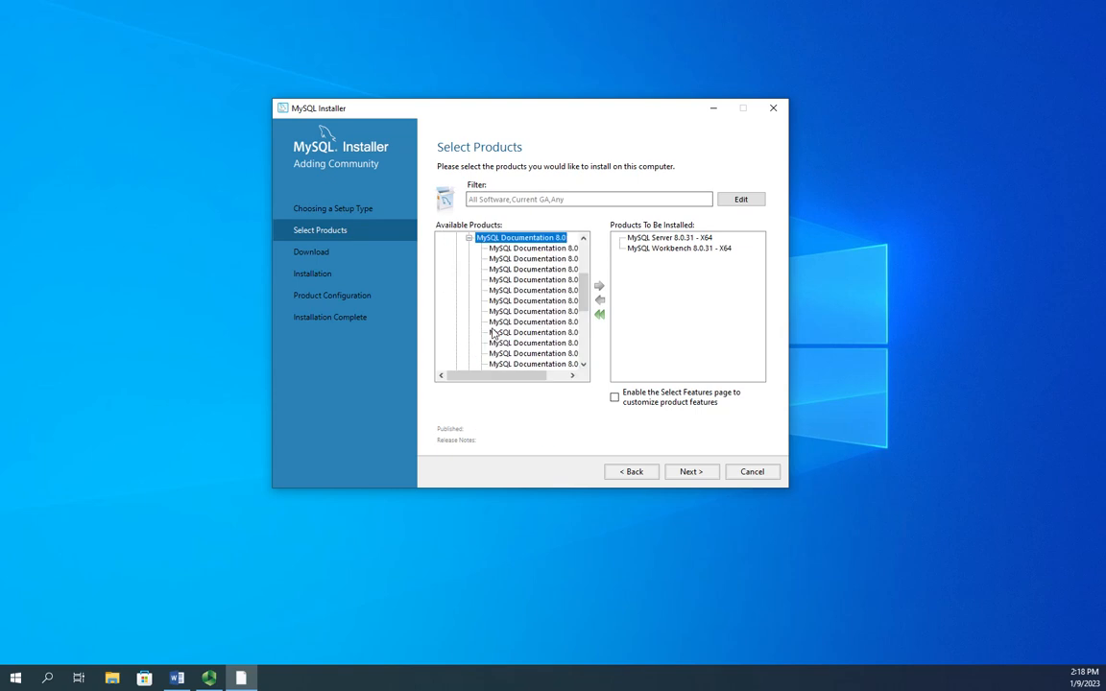
pyautogui.click(533, 248)
pyautogui.click(599, 288)
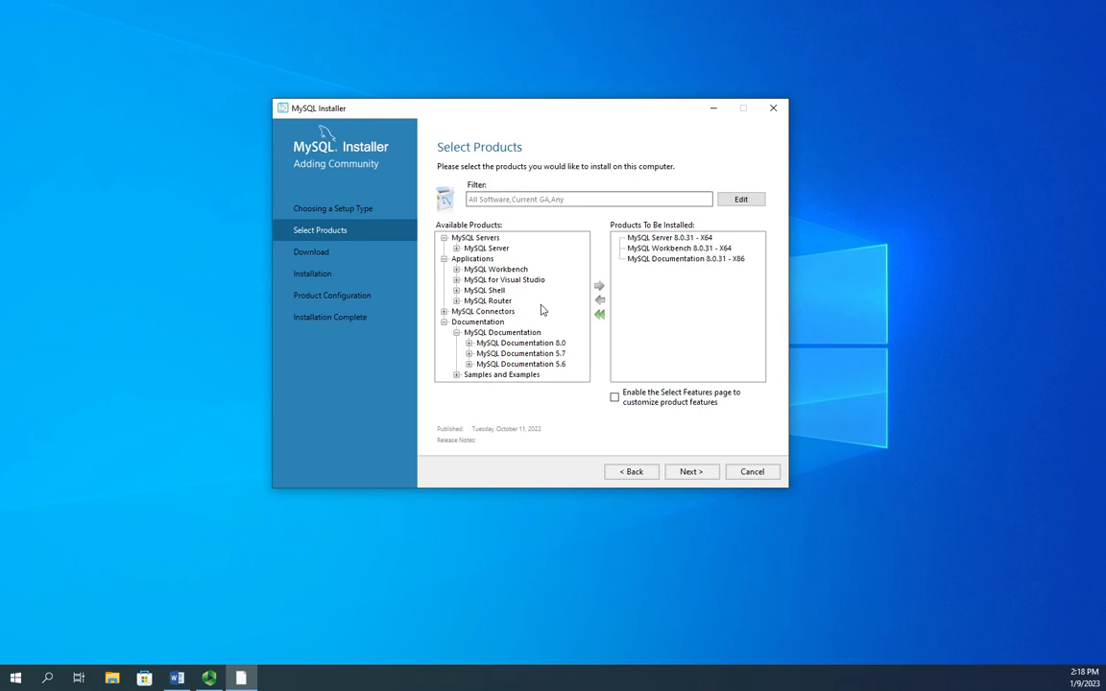
# Add Samples and Examples 8.0.31 - X86 from the Documentation group to the products to be installed
pyautogui.click(458, 375)
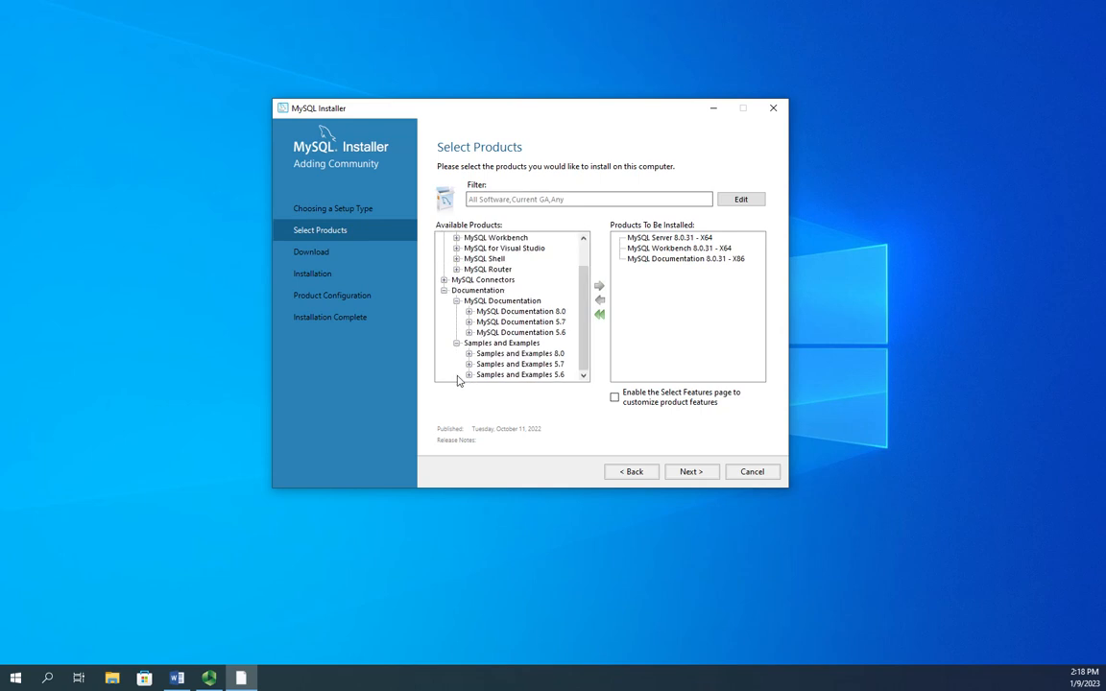
pyautogui.click(468, 353)
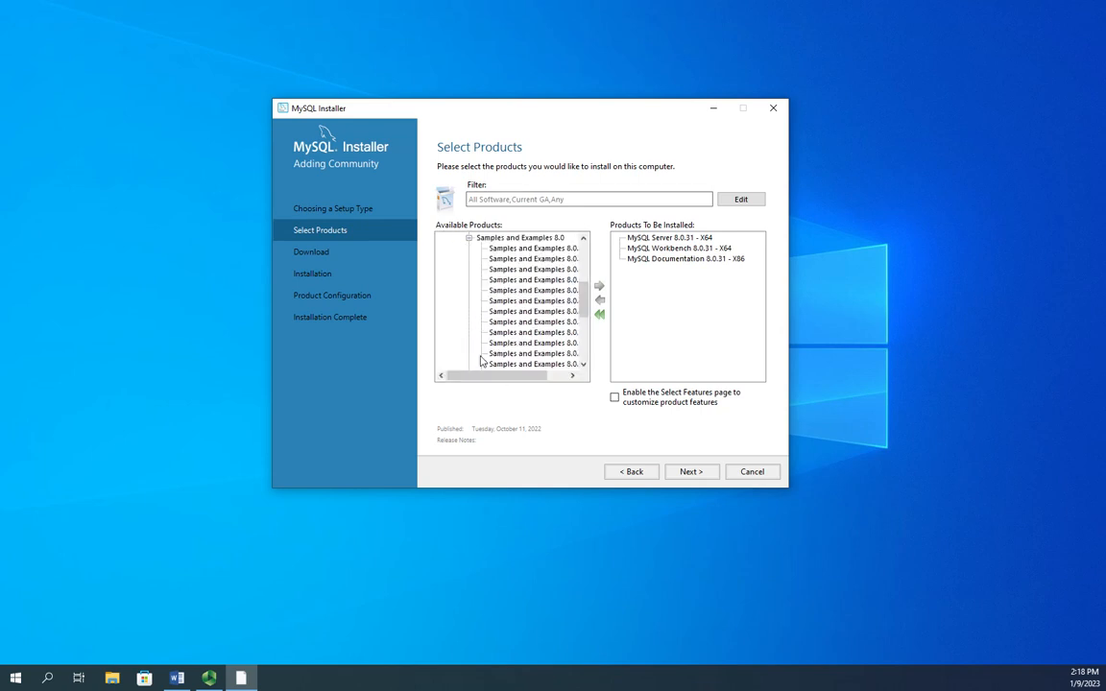
pyautogui.click(533, 248)
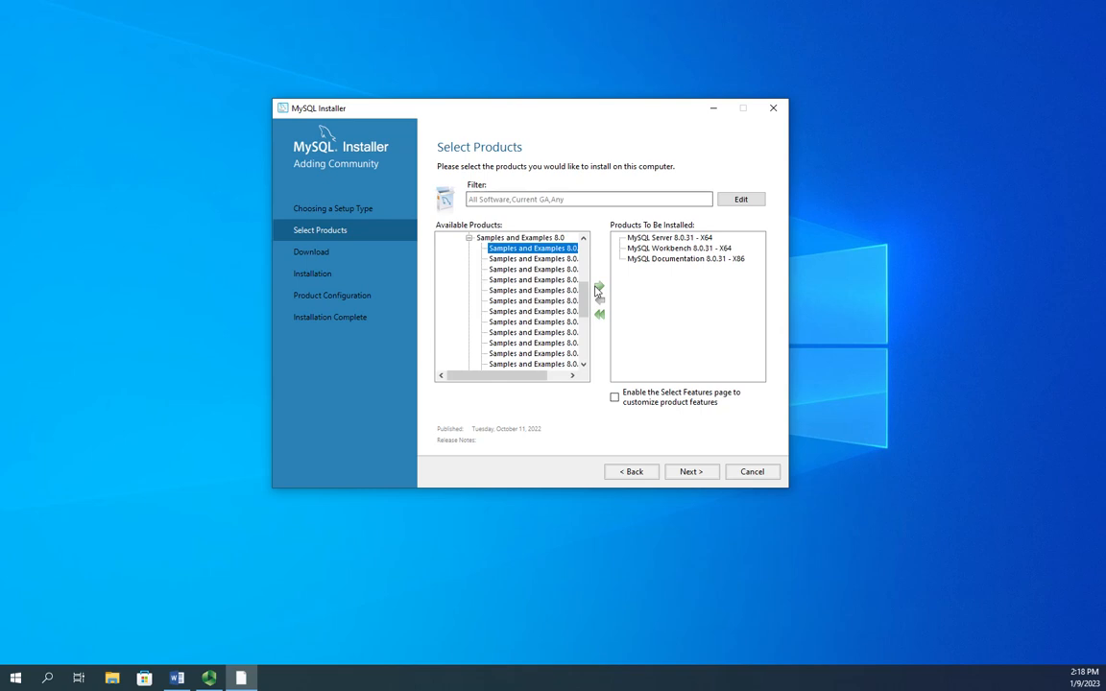
pyautogui.click(599, 286)
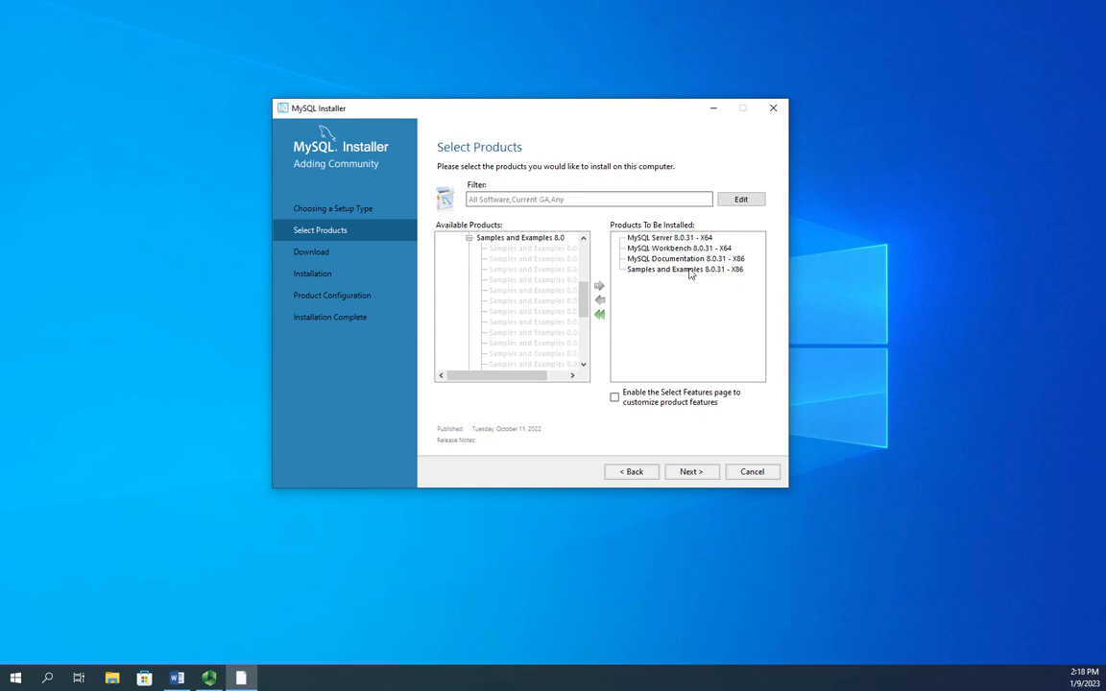
# Proceed with the selected products and accept the existing install and data directories despite the path conflicts
pyautogui.click(706, 475)
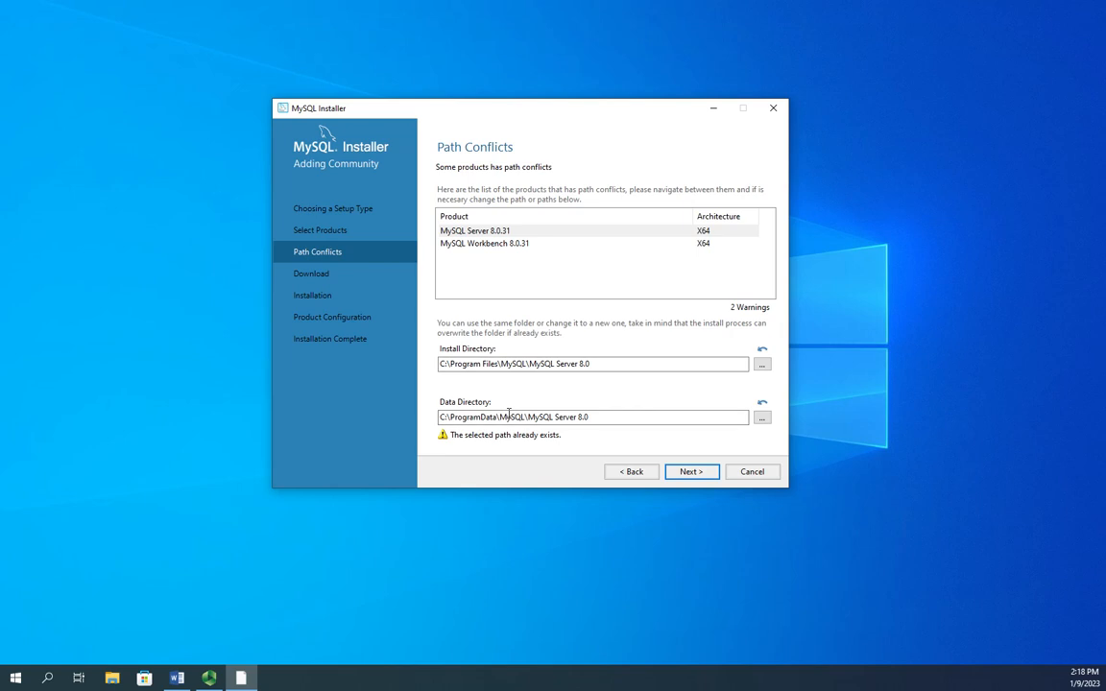
pyautogui.click(694, 477)
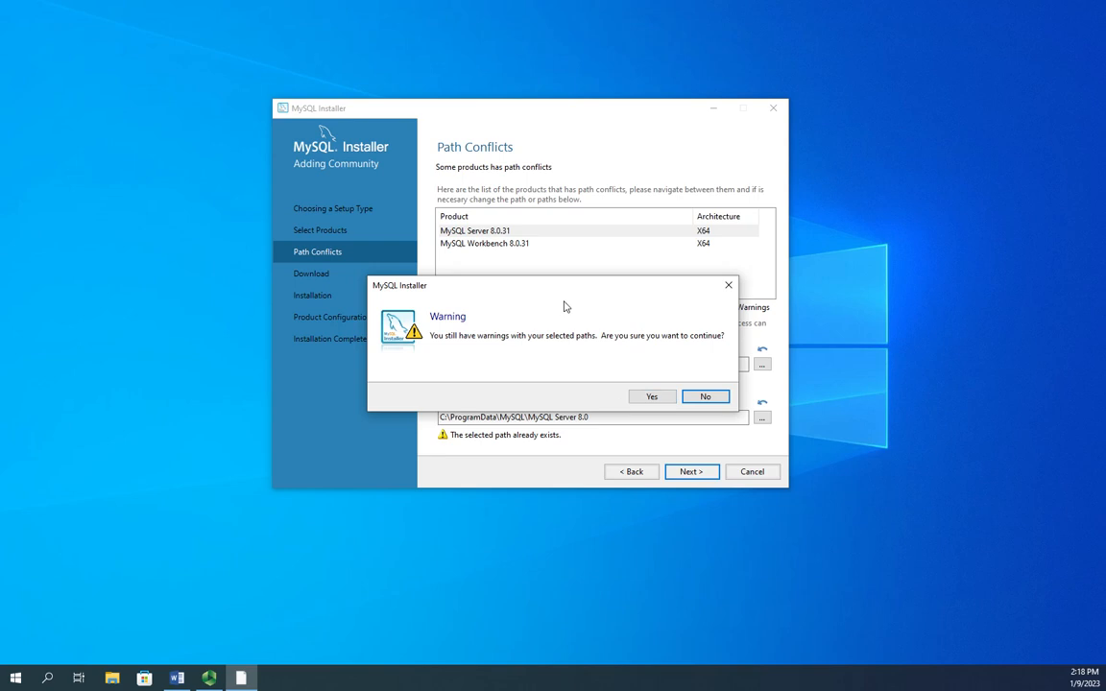
pyautogui.moveTo(563, 291); pyautogui.dragTo(573, 202)
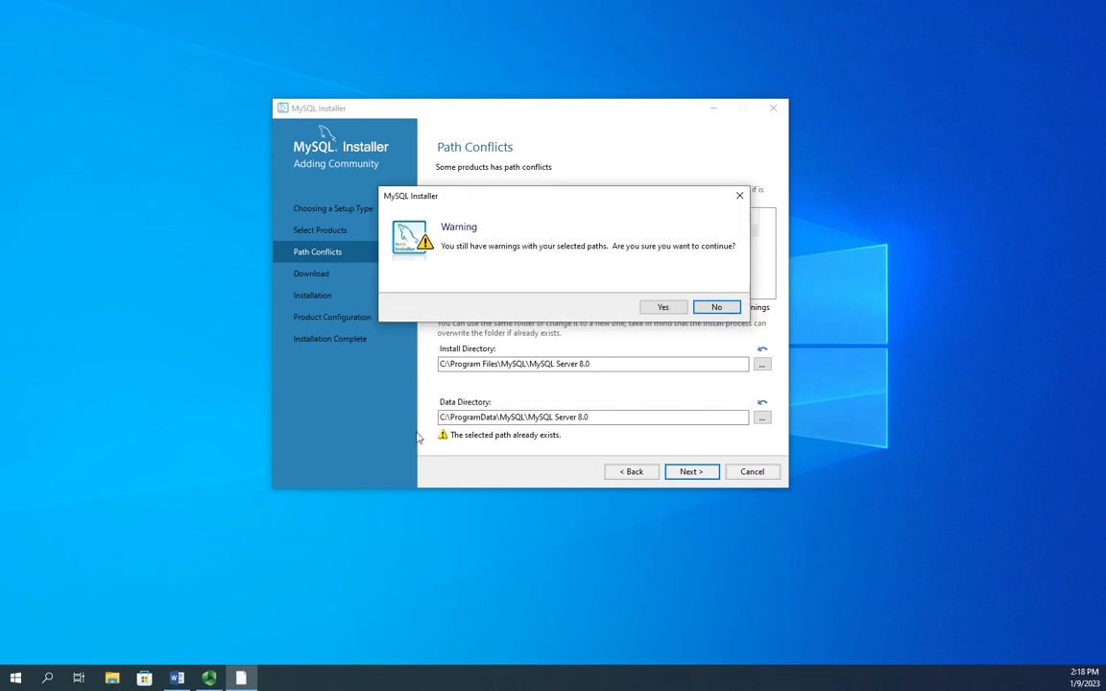
pyautogui.click(663, 308)
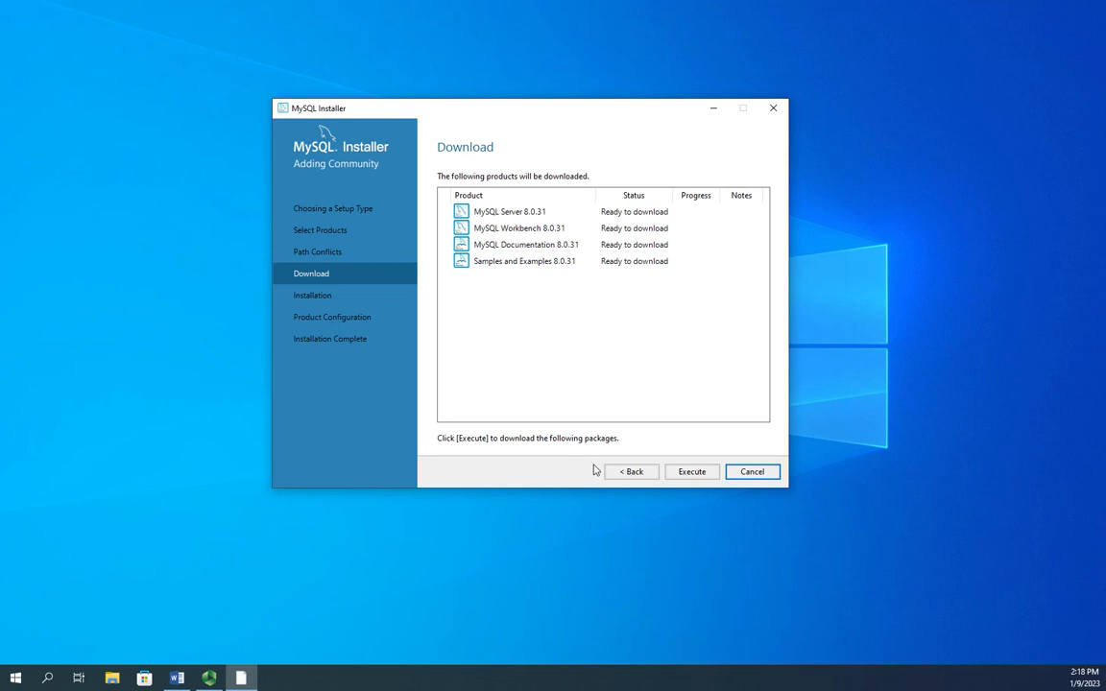
# Download and install the selected MySQL Server, Workbench, Documentation and Samples and Examples 8.0.31 packages and continue to product configuration
pyautogui.click(693, 474)
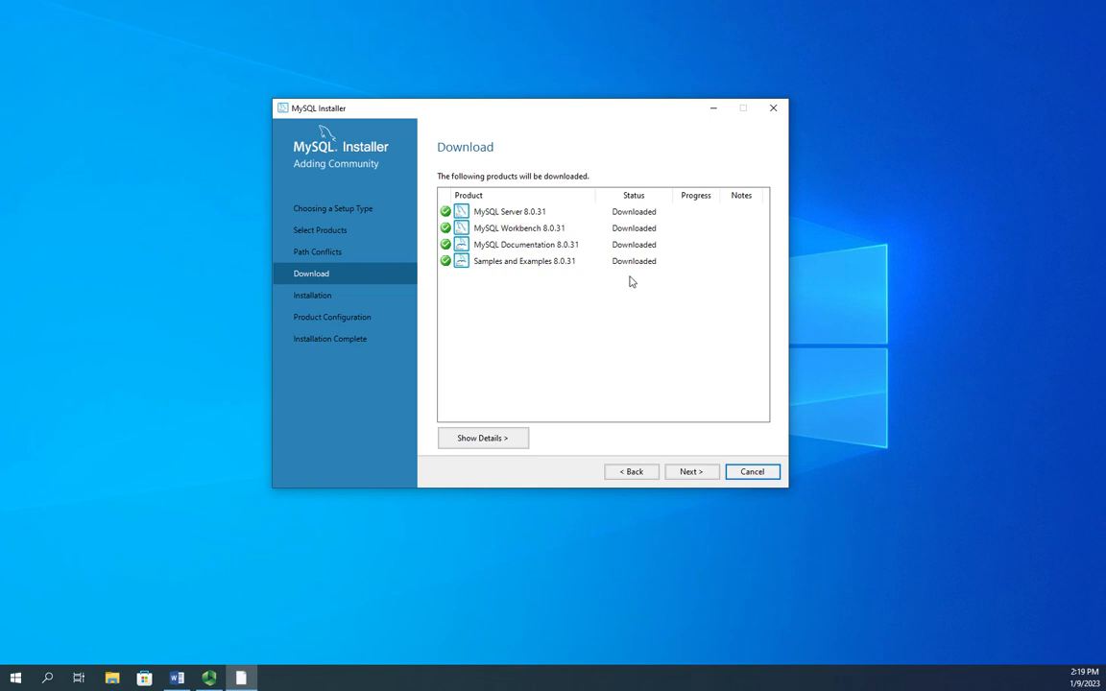
pyautogui.click(690, 472)
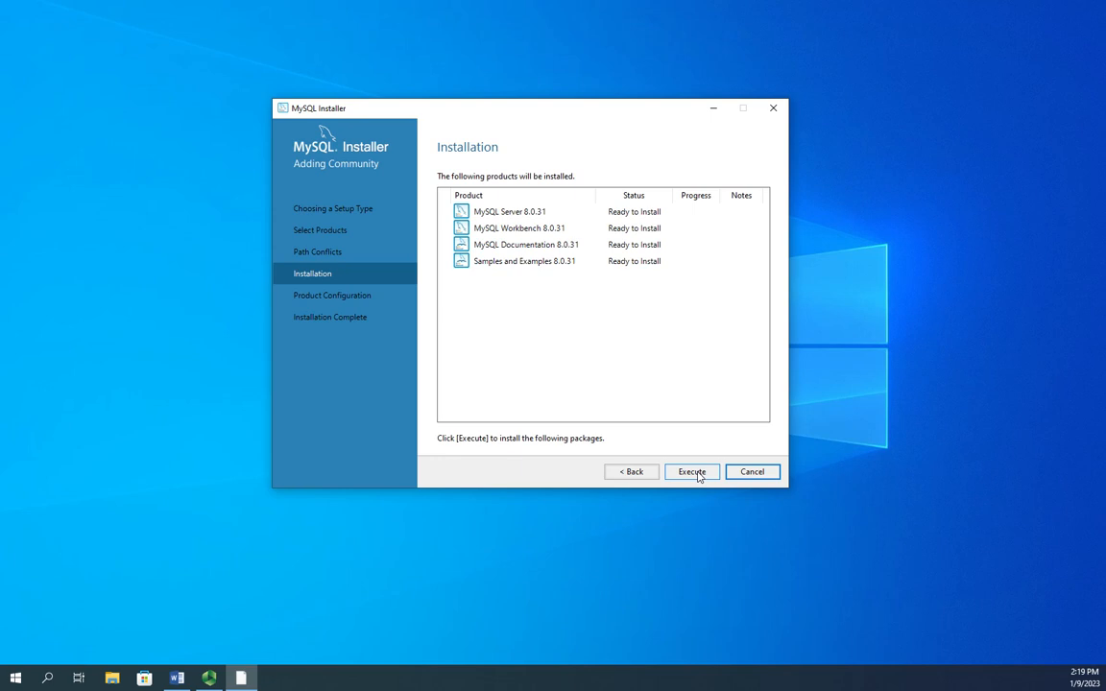
pyautogui.click(699, 476)
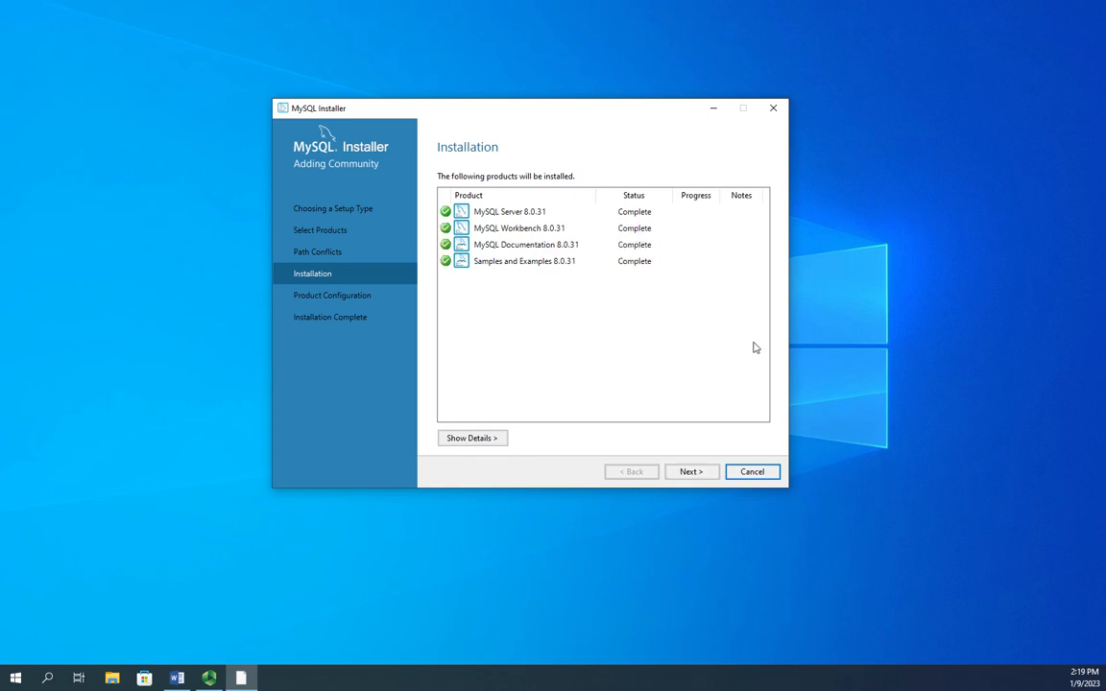
pyautogui.click(702, 474)
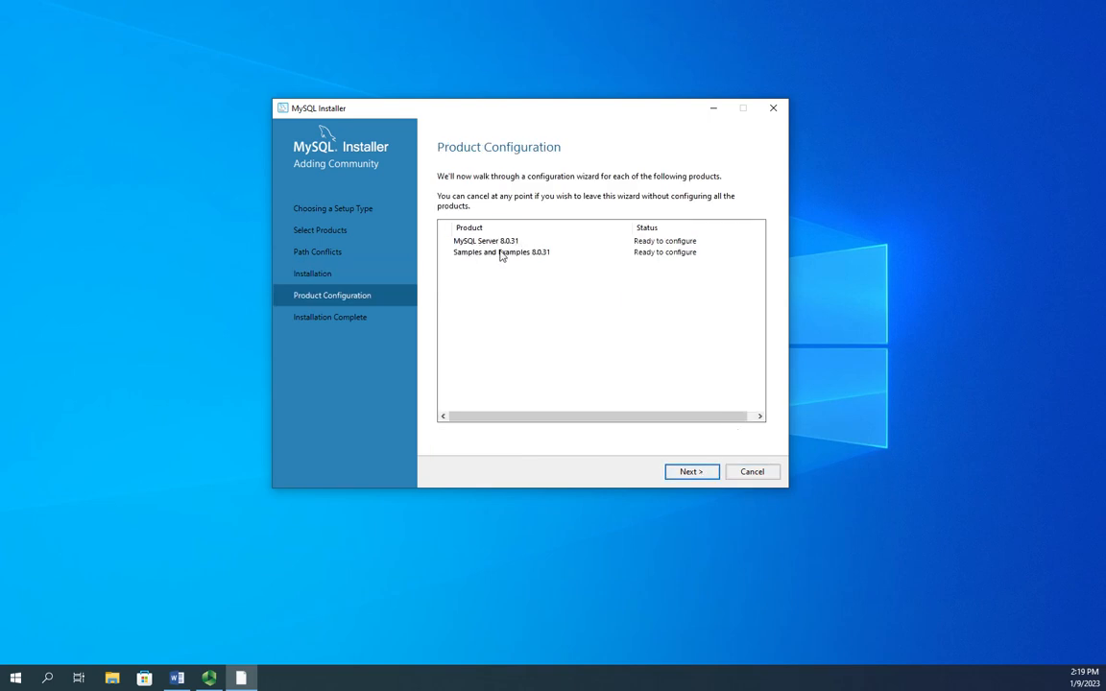
# Configure MySQL Server as a Development Computer with TCP/IP on port 3306, keeping strong password encryption for authentication
pyautogui.click(693, 473)
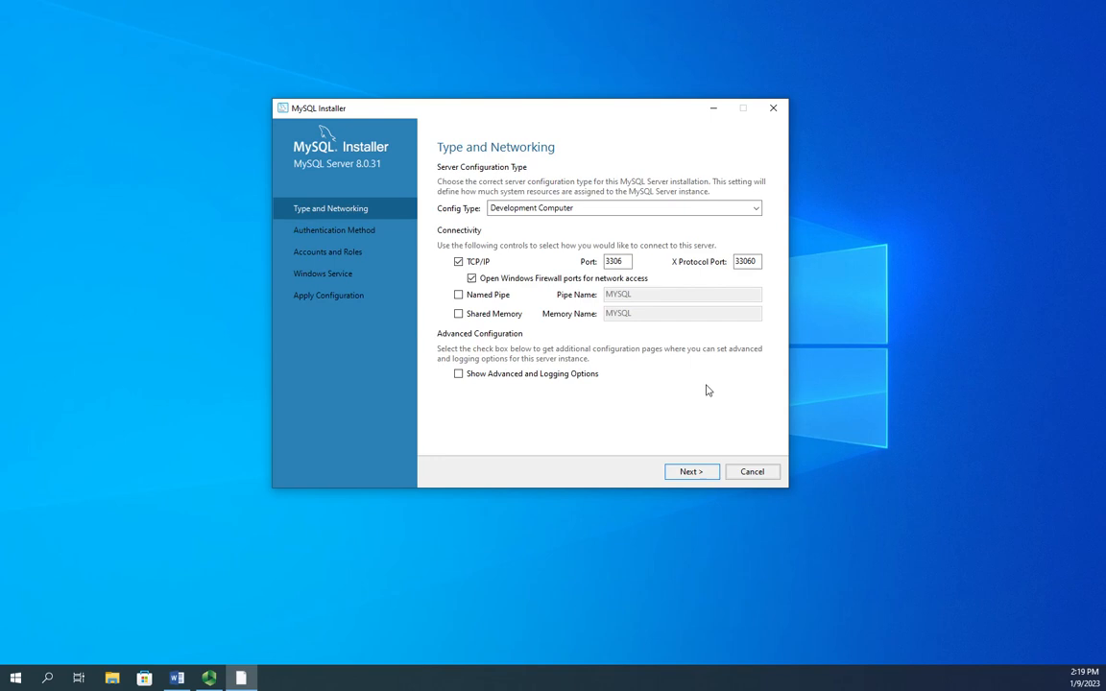
pyautogui.click(737, 211)
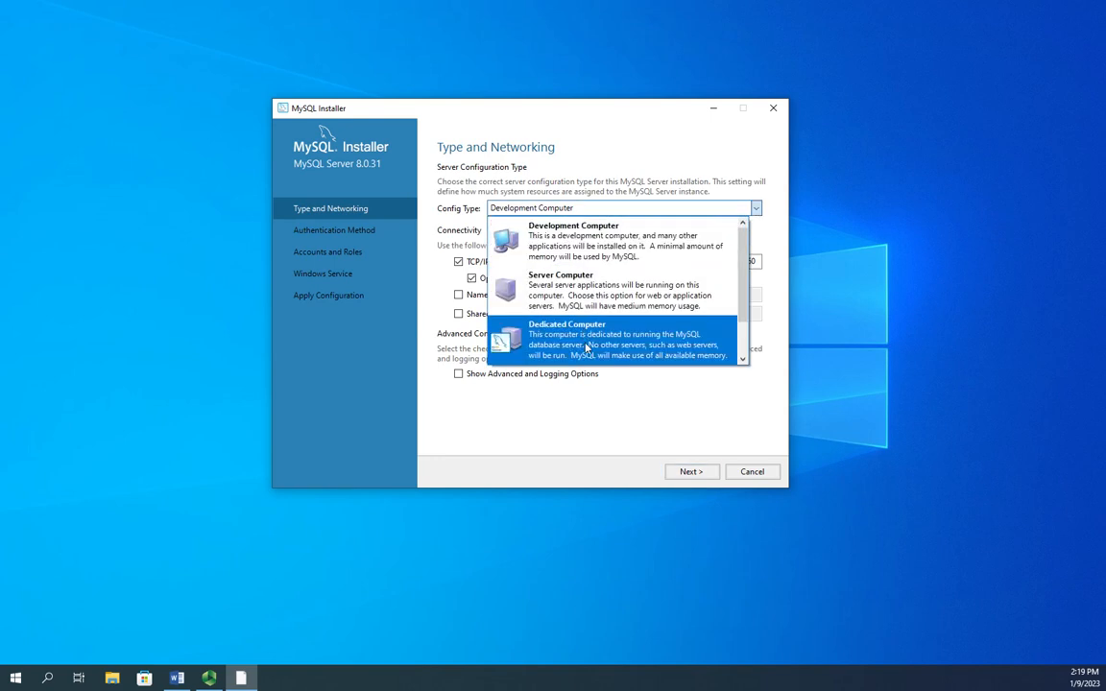
pyautogui.moveTo(743, 310); pyautogui.dragTo(730, 137)
pyautogui.click(717, 142)
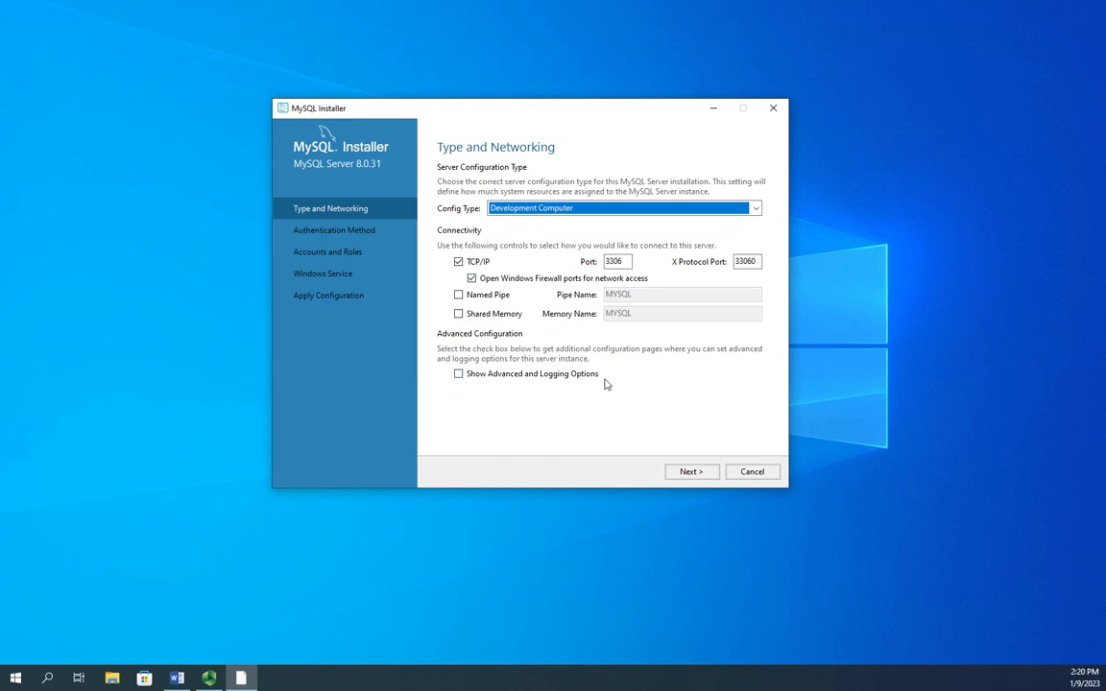
pyautogui.click(691, 472)
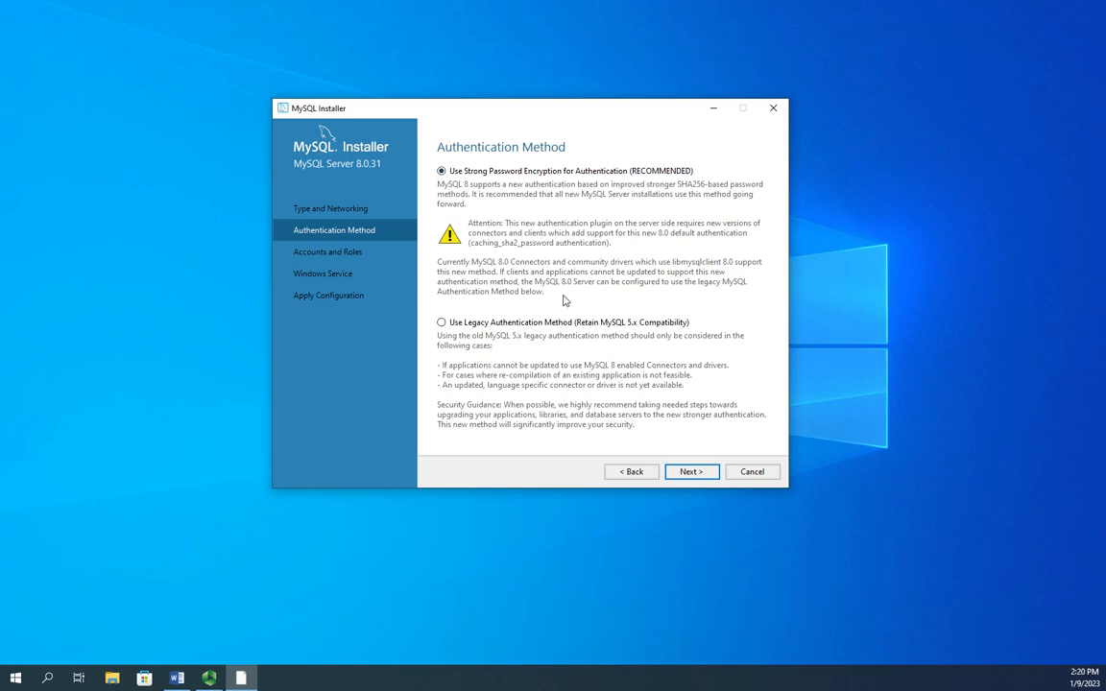
pyautogui.click(689, 473)
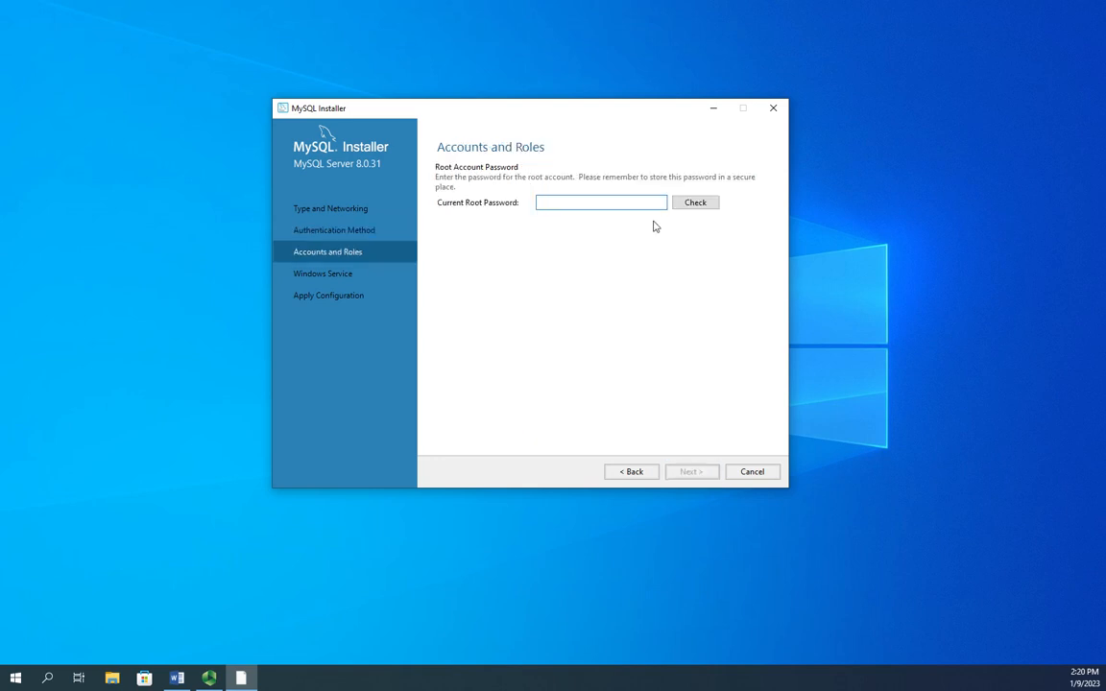
# Enter the current root password for MySQL Server, check it and continue to the Windows service settings
pyautogui.write('*********')
pyautogui.click(703, 203)
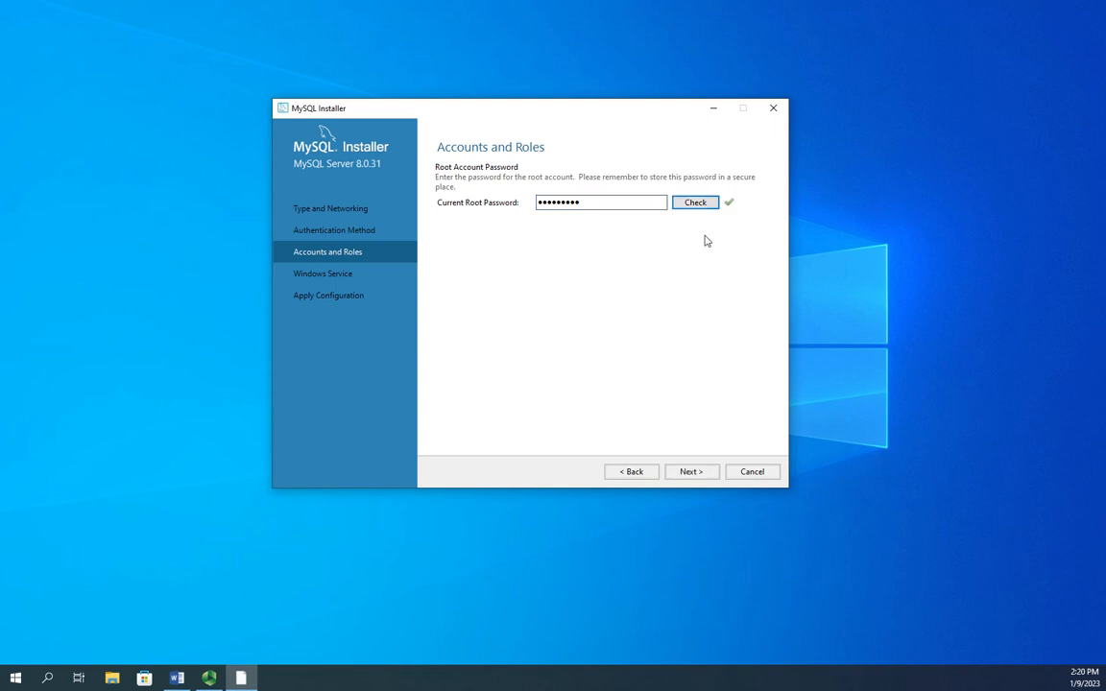
pyautogui.click(688, 472)
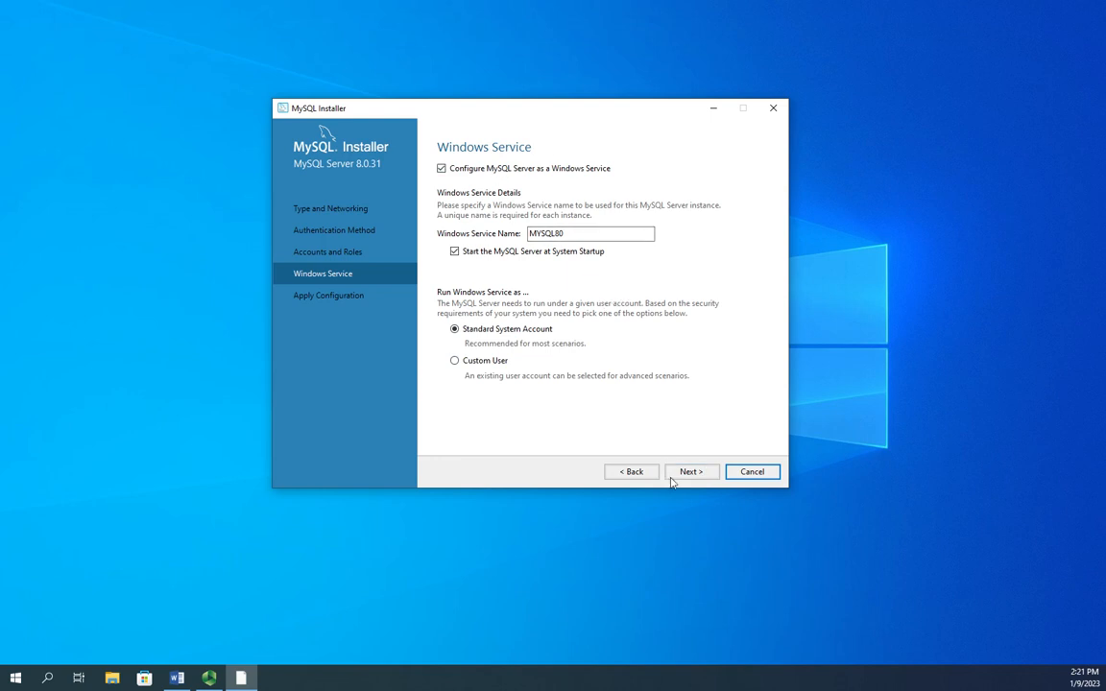
# Keep the MYSQL80 Windows service running under the Standard System Account and apply the MySQL Server configuration
pyautogui.click(700, 473)
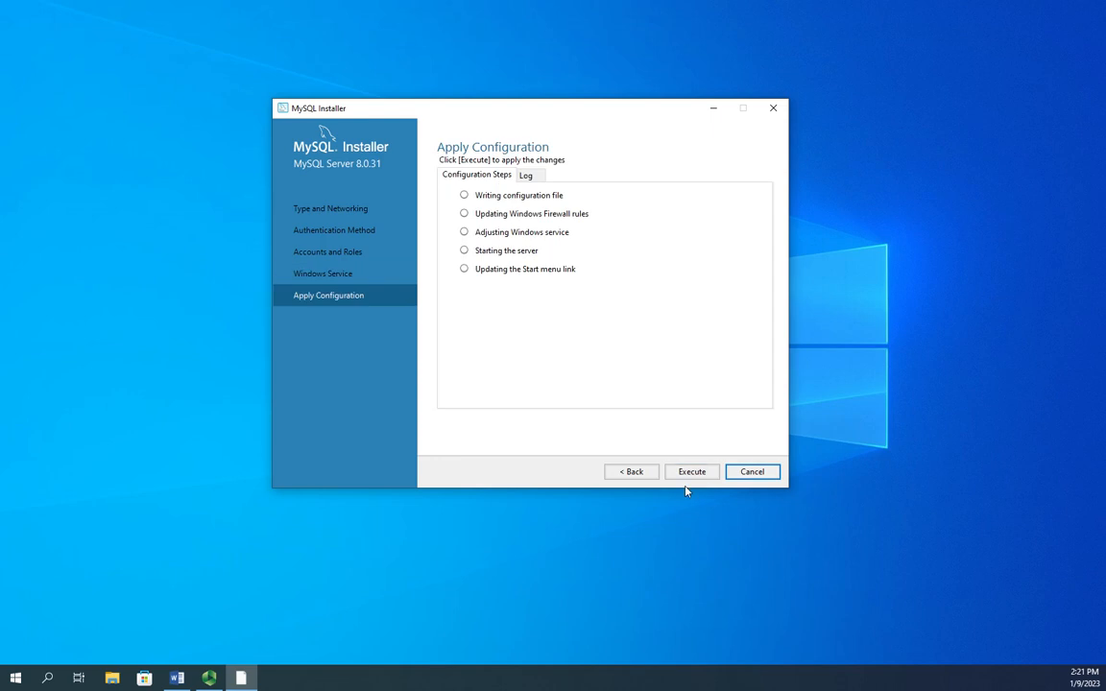
pyautogui.click(690, 475)
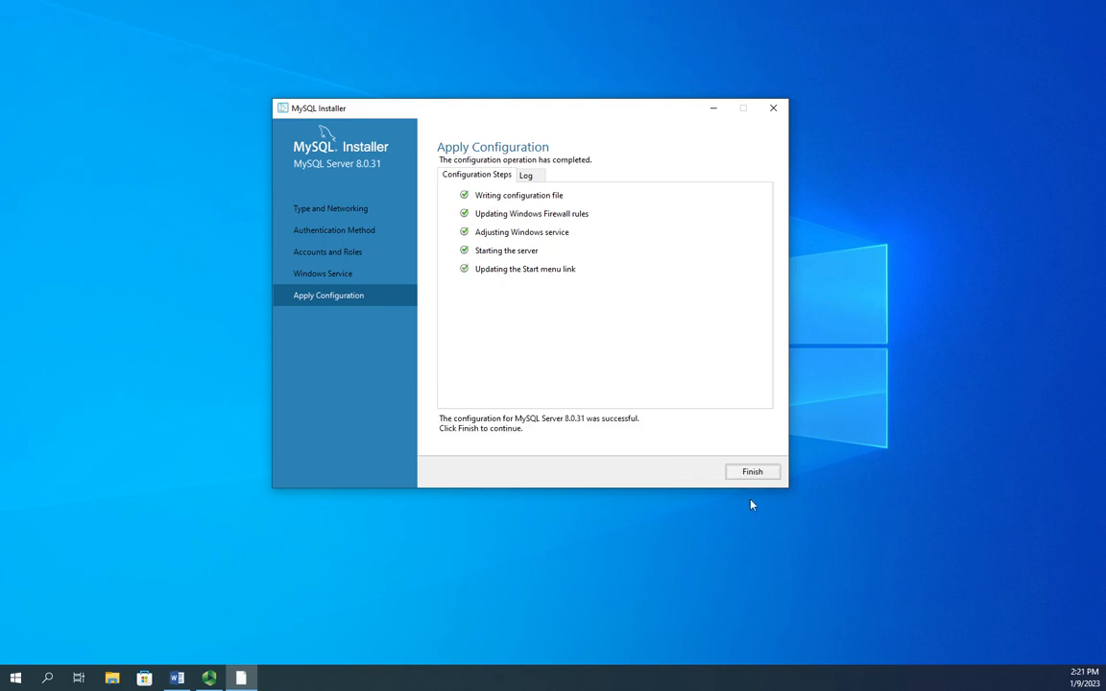
pyautogui.click(753, 472)
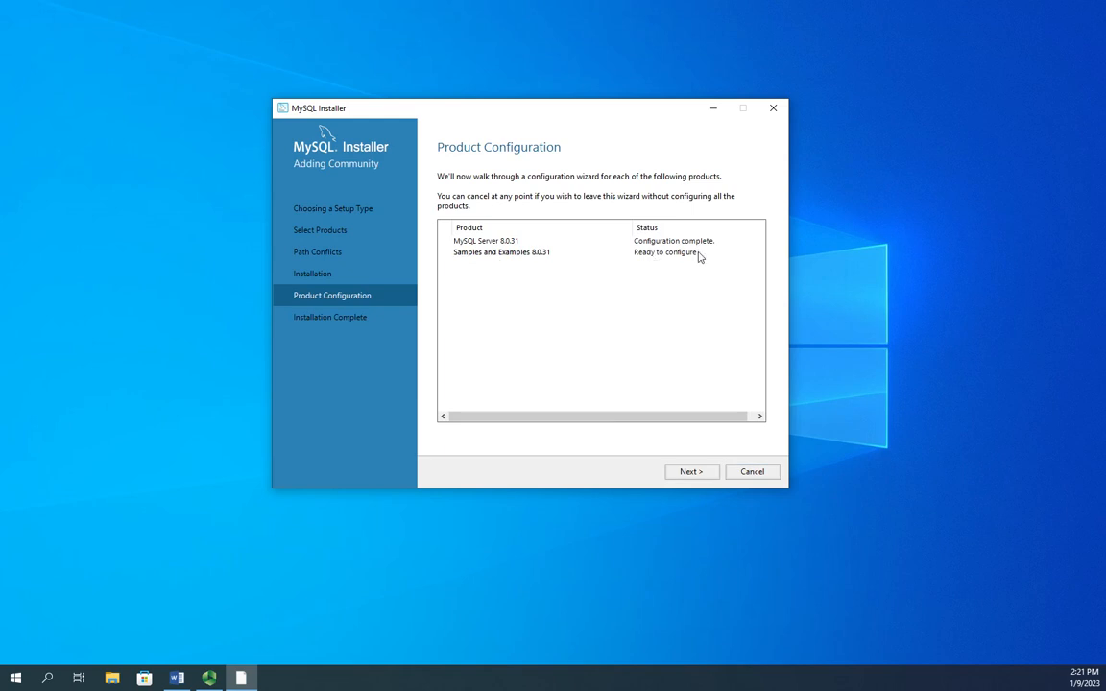
# Connect Samples and Examples to MySQL Server 8.0.31 as root, entering and checking the root password
pyautogui.click(708, 474)
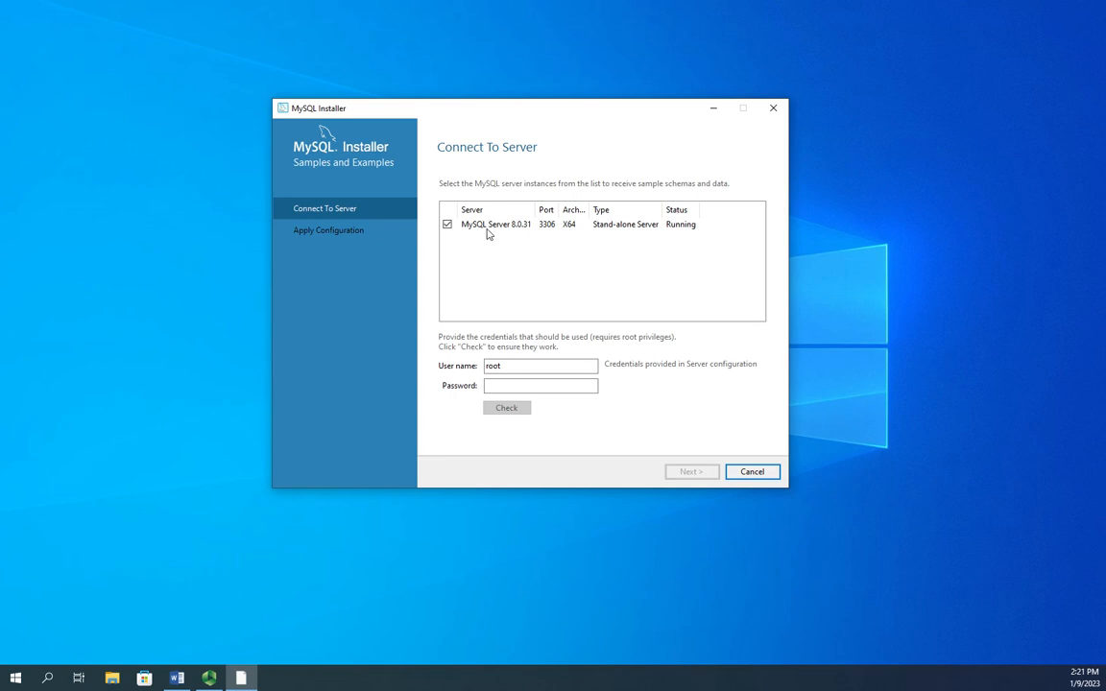
pyautogui.click(534, 388)
pyautogui.write('*********')
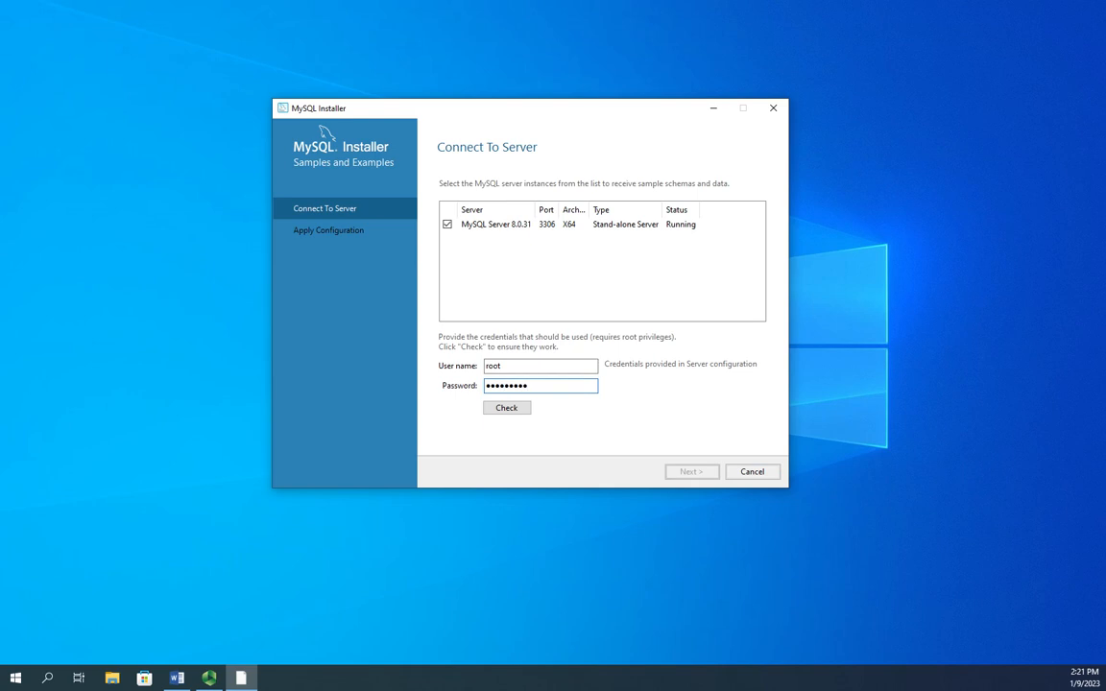
pyautogui.click(520, 408)
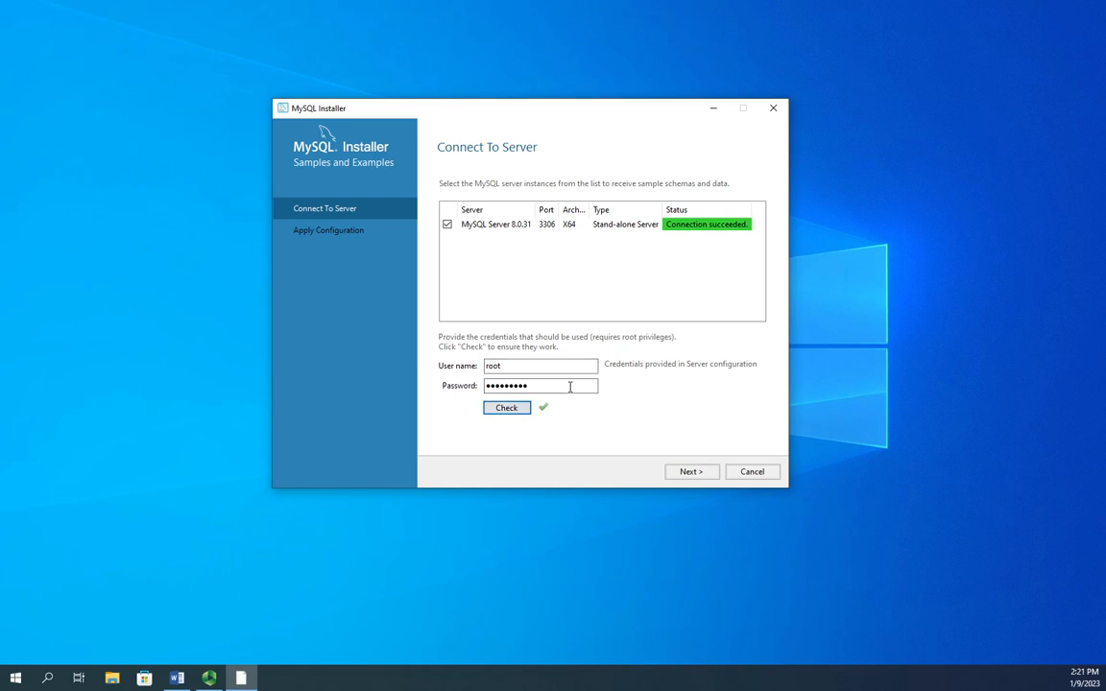
pyautogui.click(705, 472)
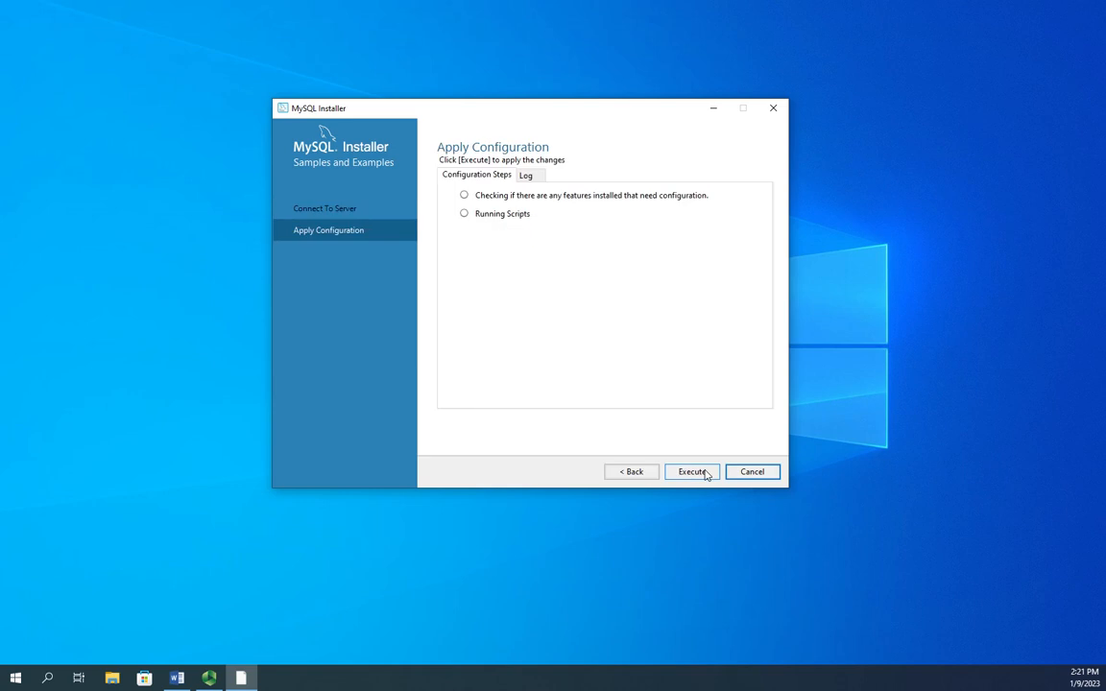
# Apply the Samples and Examples configuration and finish the installation with MySQL Workbench set to start after setup
pyautogui.click(704, 472)
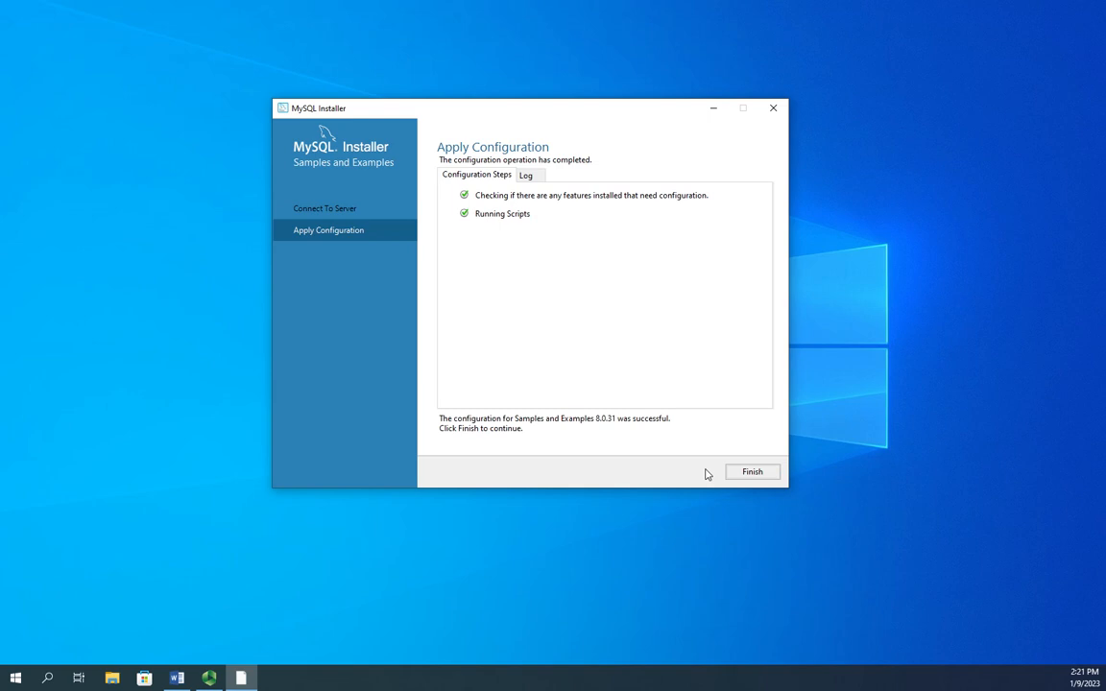
pyautogui.click(754, 472)
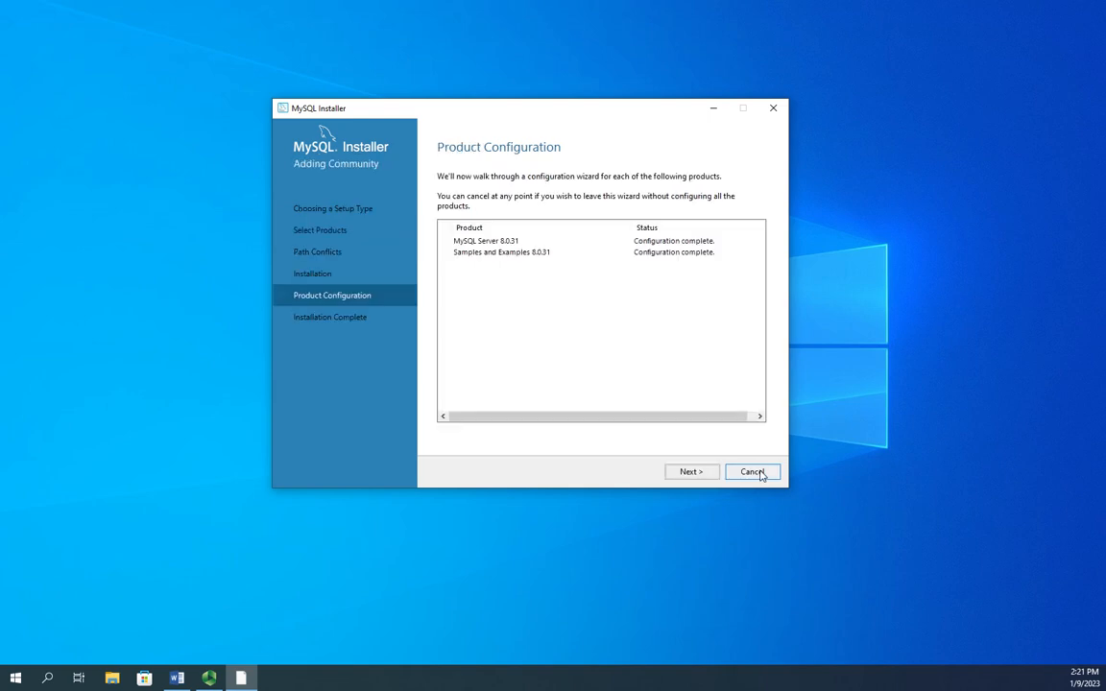
pyautogui.click(686, 474)
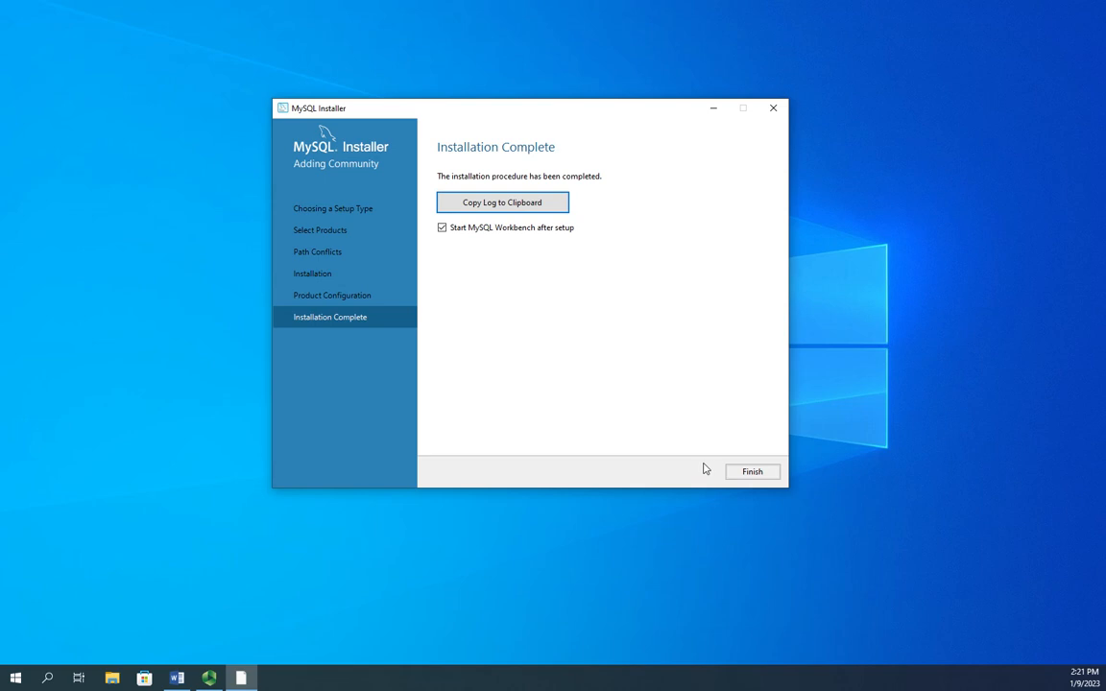
pyautogui.click(755, 474)
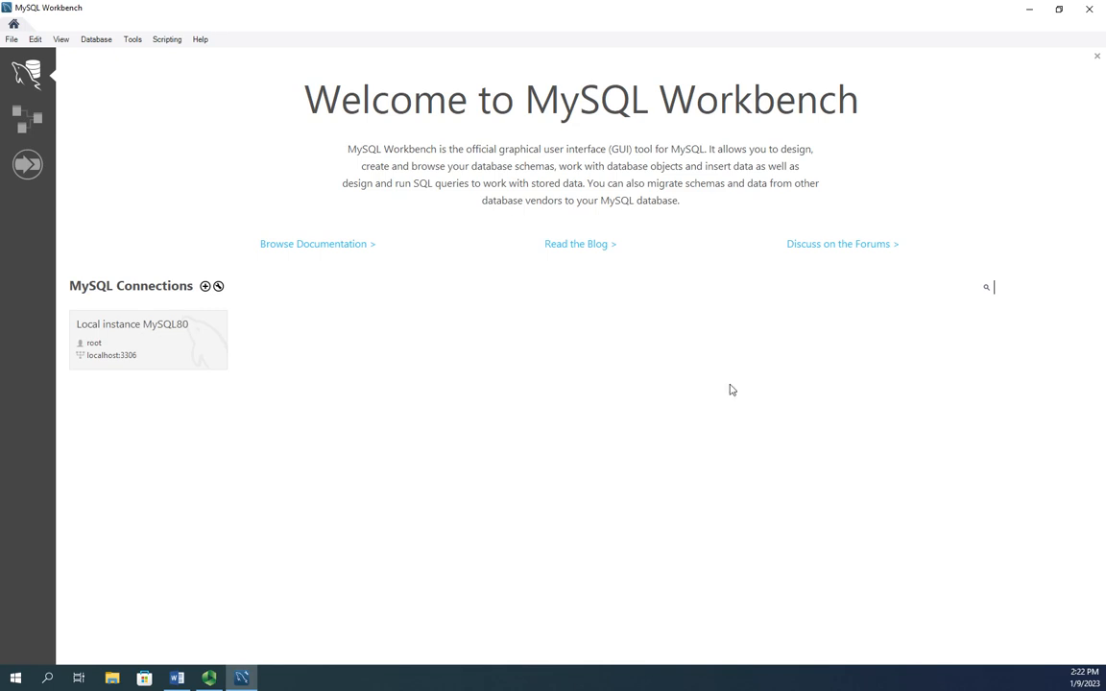
# Open the Local instance MySQL80 connection in MySQL Workbench, entering the root password
pyautogui.click(158, 346)
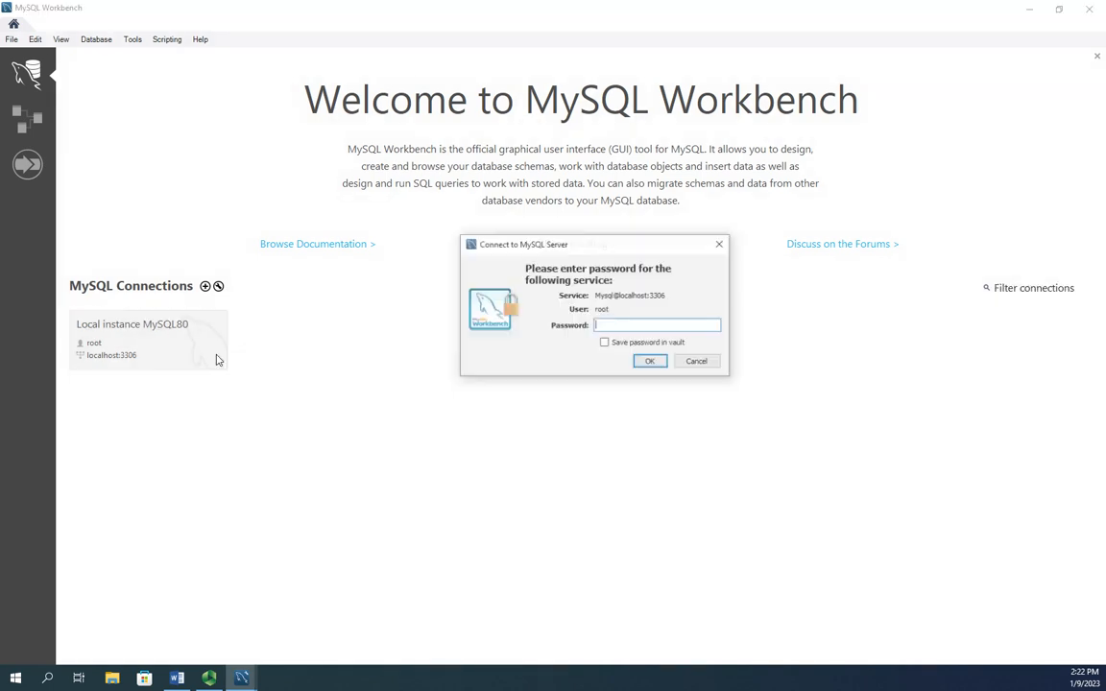
pyautogui.write('*********')
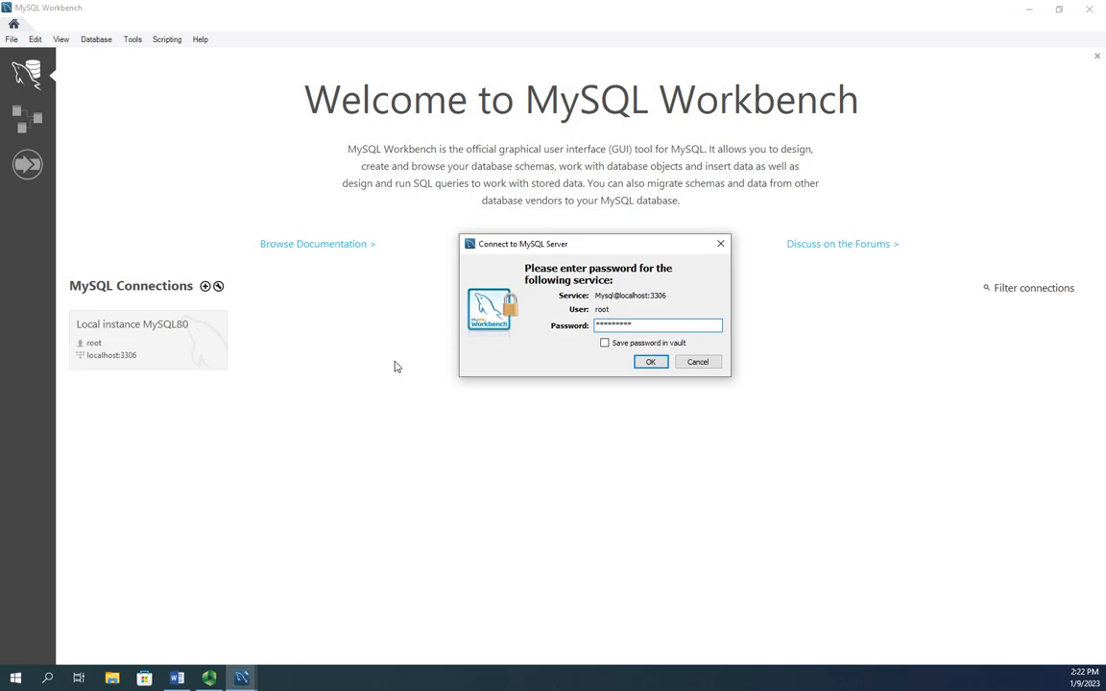
pyautogui.click(650, 362)
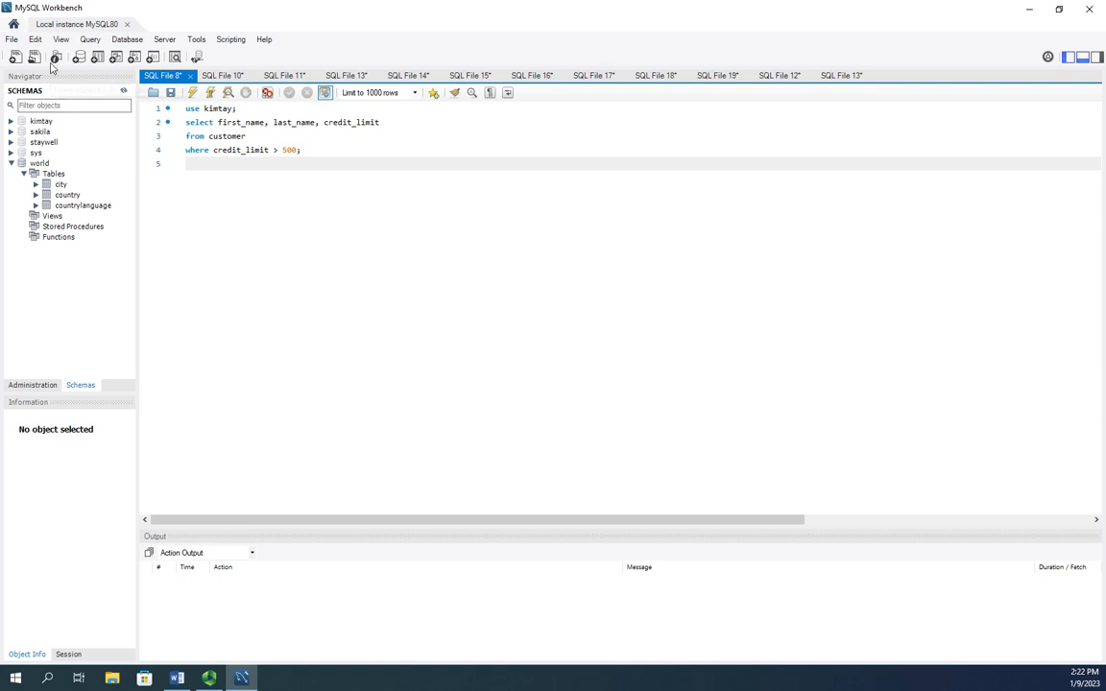
# Collapse the world schema in the schema list and close MySQL Workbench
pyautogui.click(10, 163)
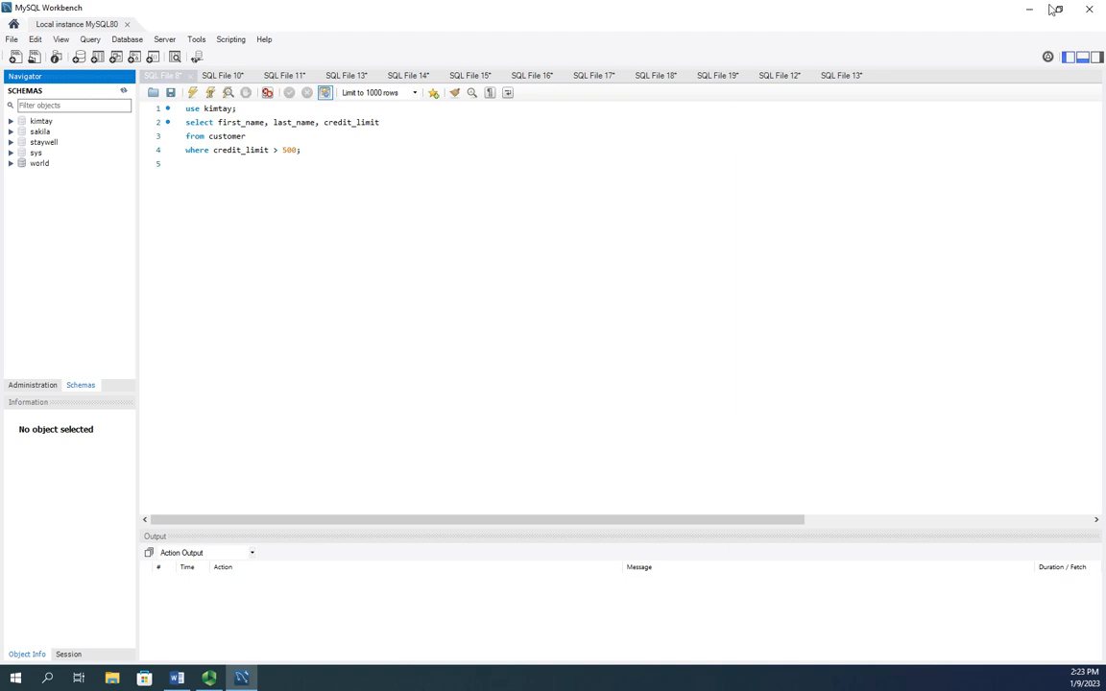
pyautogui.click(1091, 11)
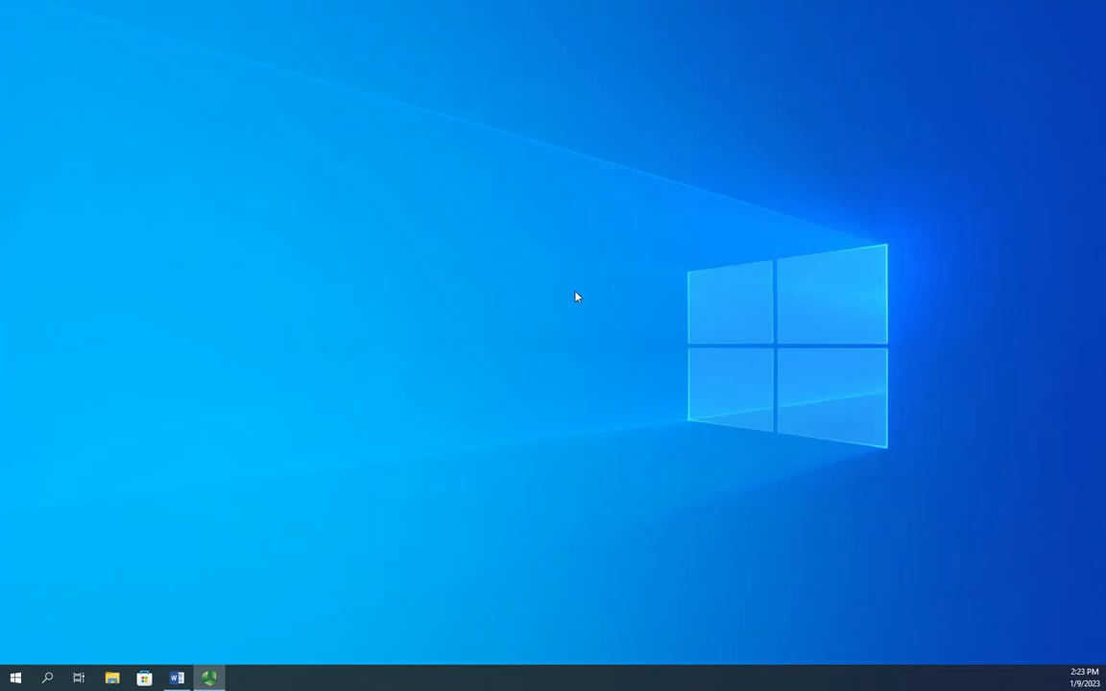